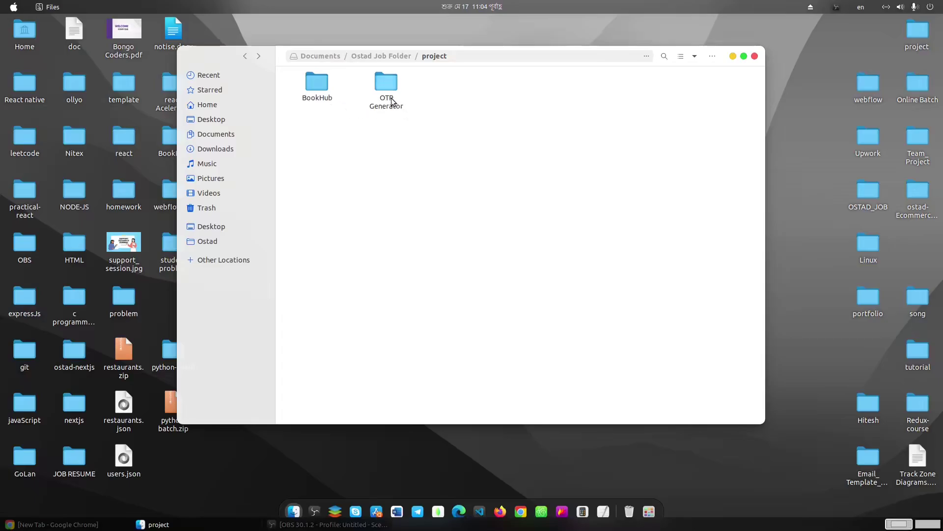
Step: Check the contents of the OTP Generator folder and return to the project folder
double_click(385, 83)
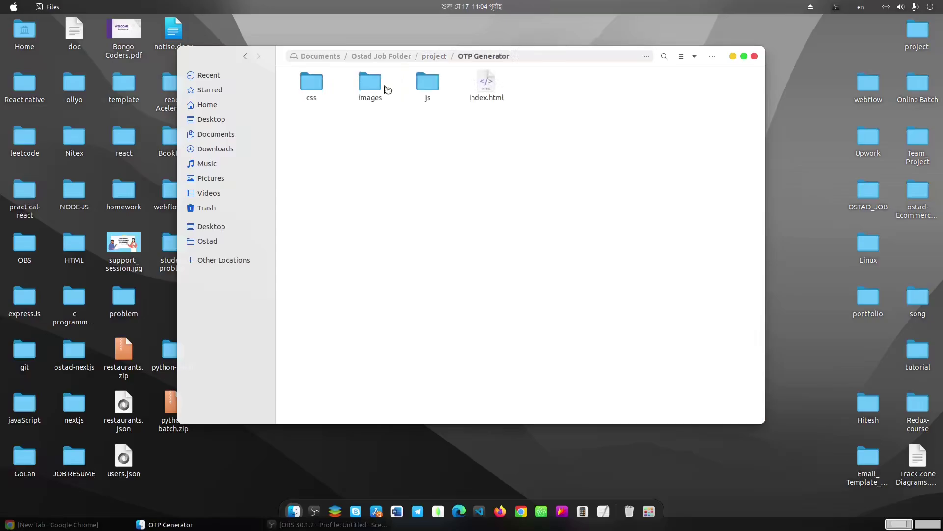
left_click(249, 58)
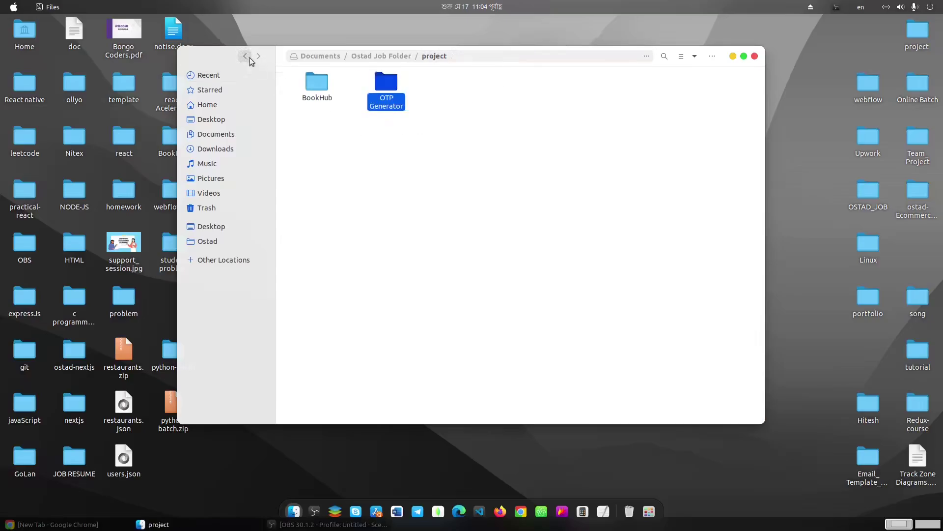
left_click(412, 130)
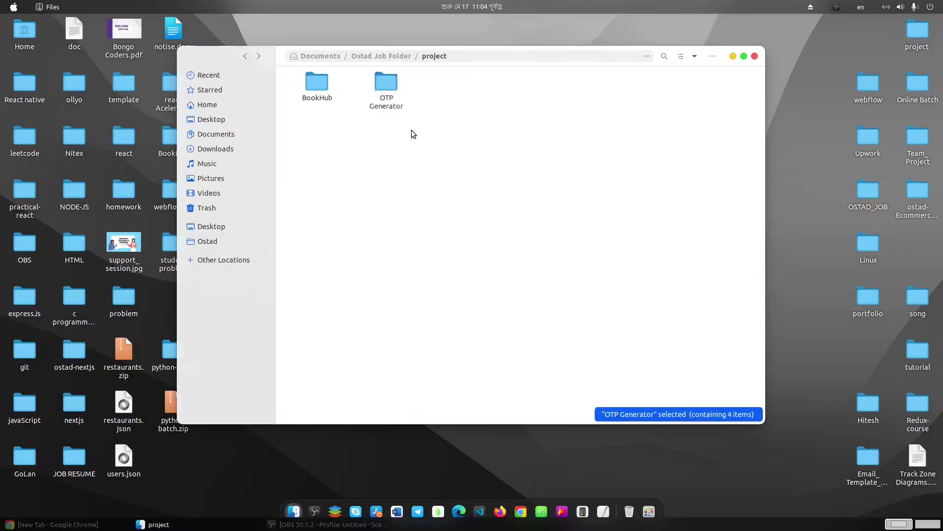
double_click(392, 101)
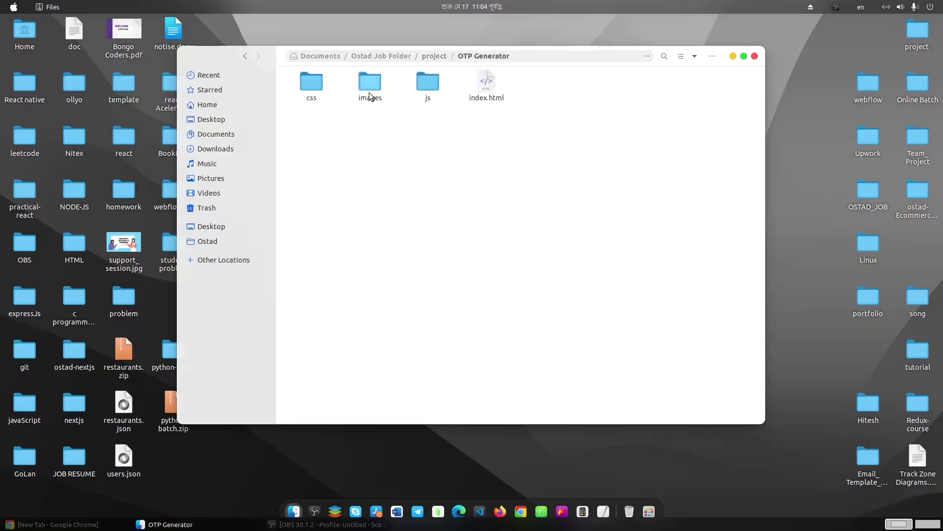
left_click(245, 57)
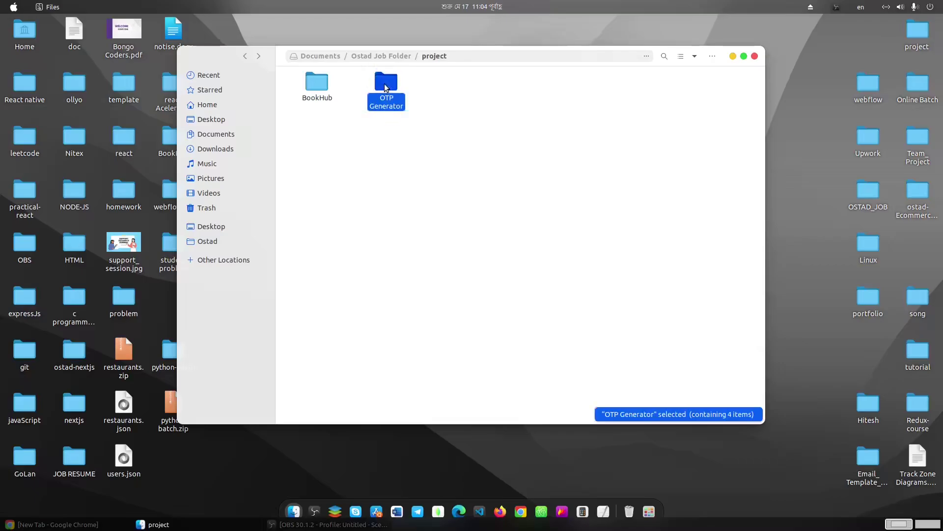
Step: Switch to Chrome, search for netlify, and open the official Netlify website
left_click(520, 511)
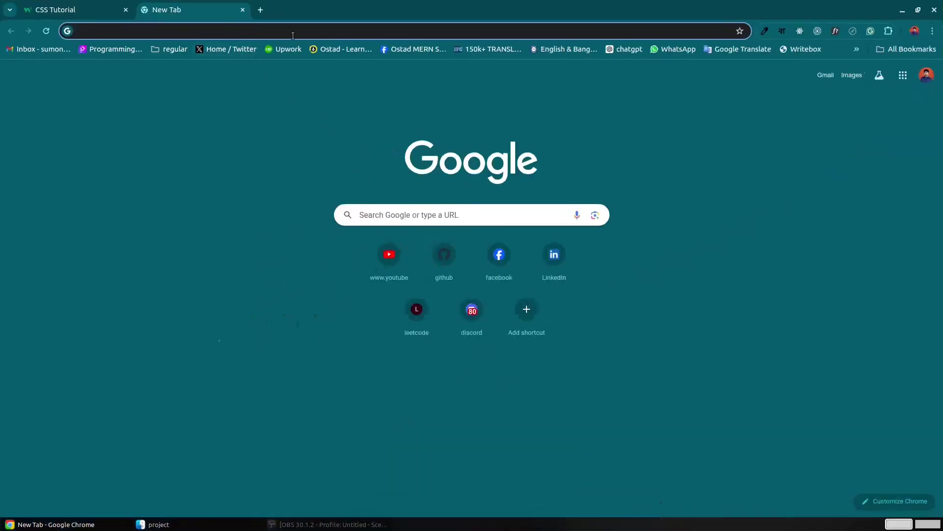
left_click(319, 31)
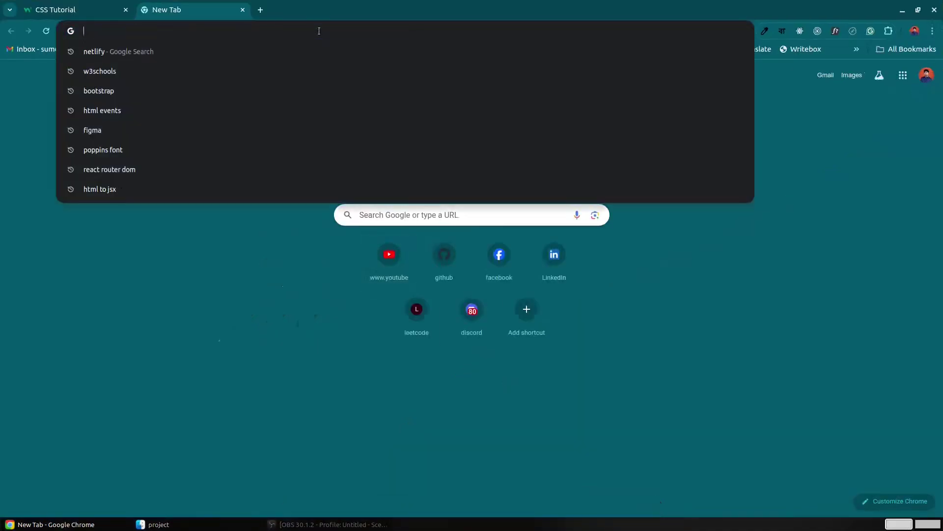
type("net")
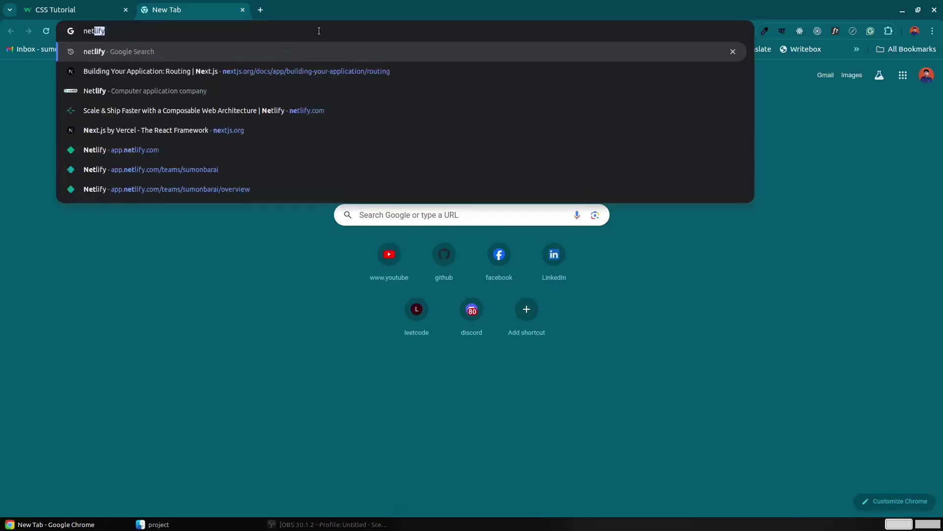
key("Return")
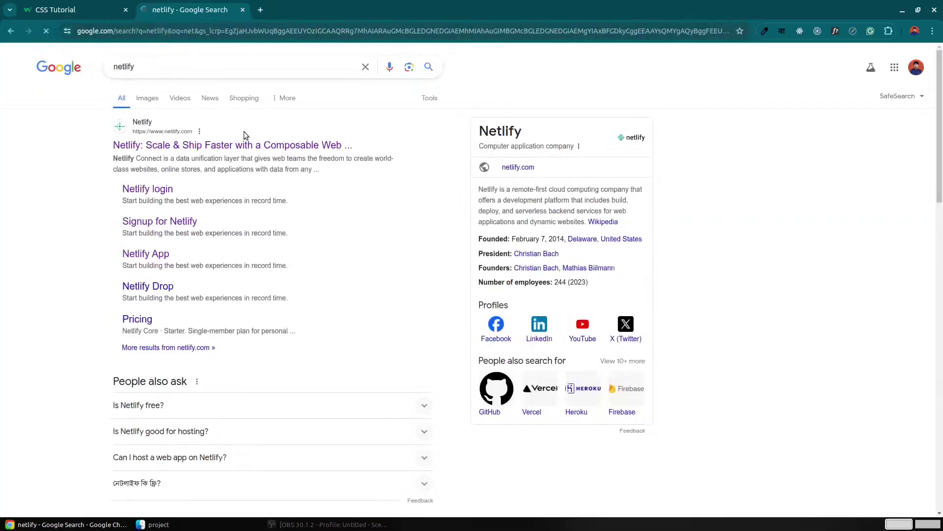
left_click(225, 144)
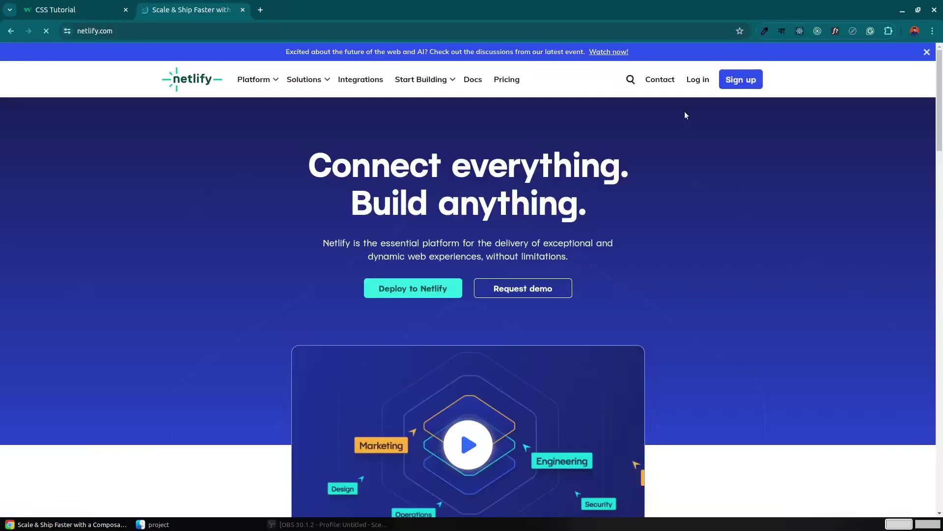
Step: Sign up to Netlify with GitHub and open the team's list of sites
left_click(748, 84)
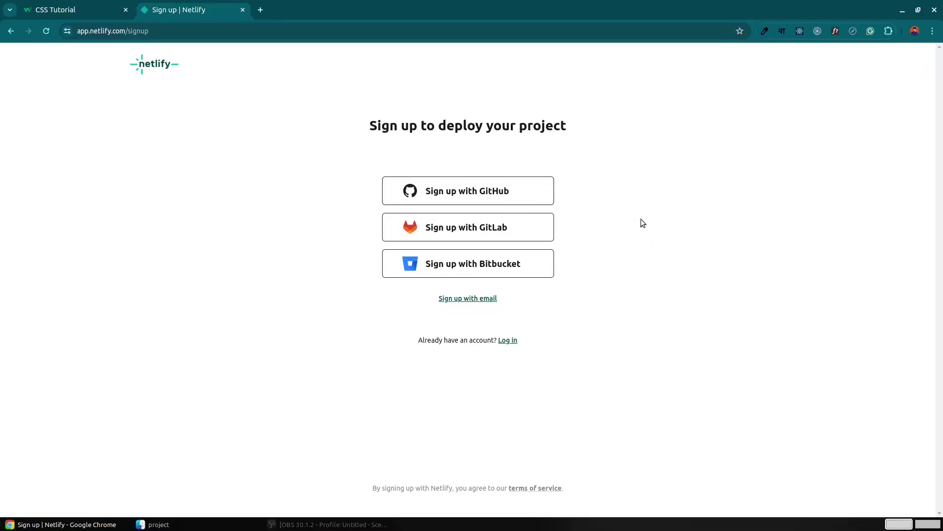
left_click(457, 192)
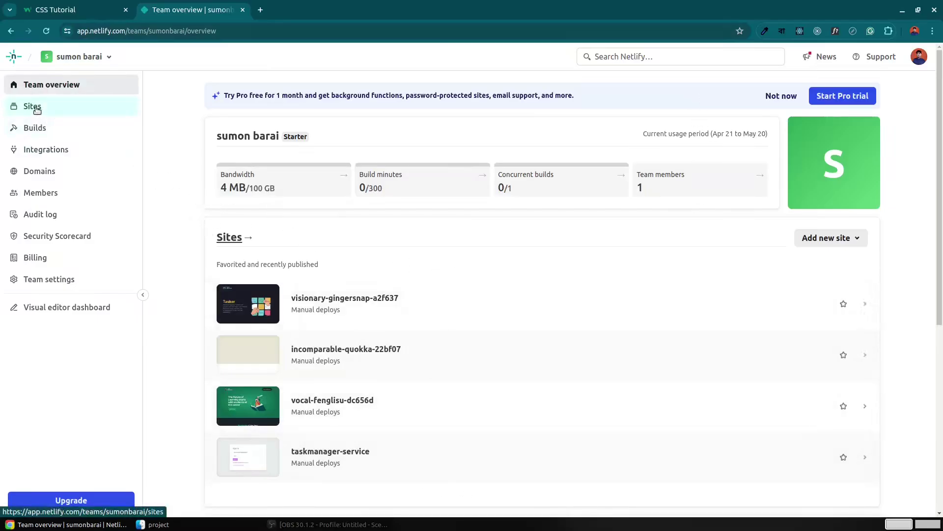
left_click(37, 110)
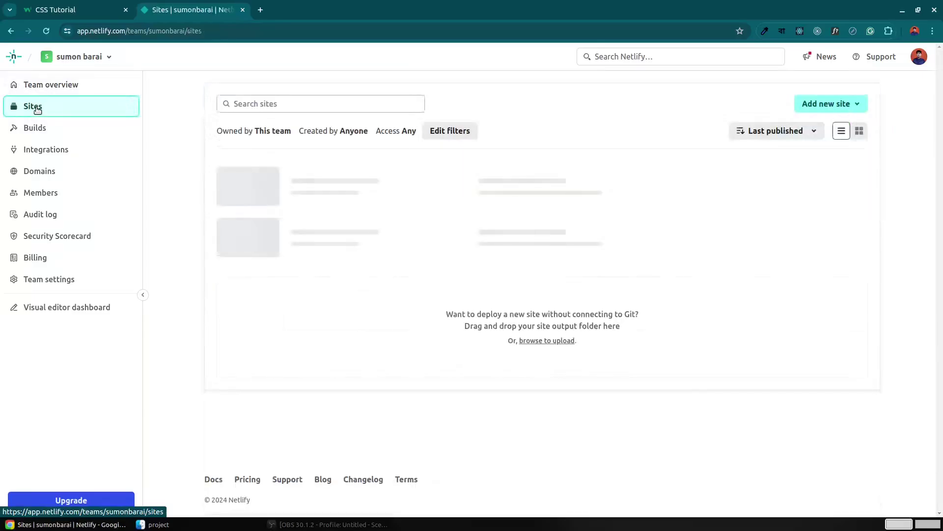
Step: Deploy the OTP Generator folder from the file manager as a new Netlify site without connecting to Git
scroll(666, 261, "down", 10)
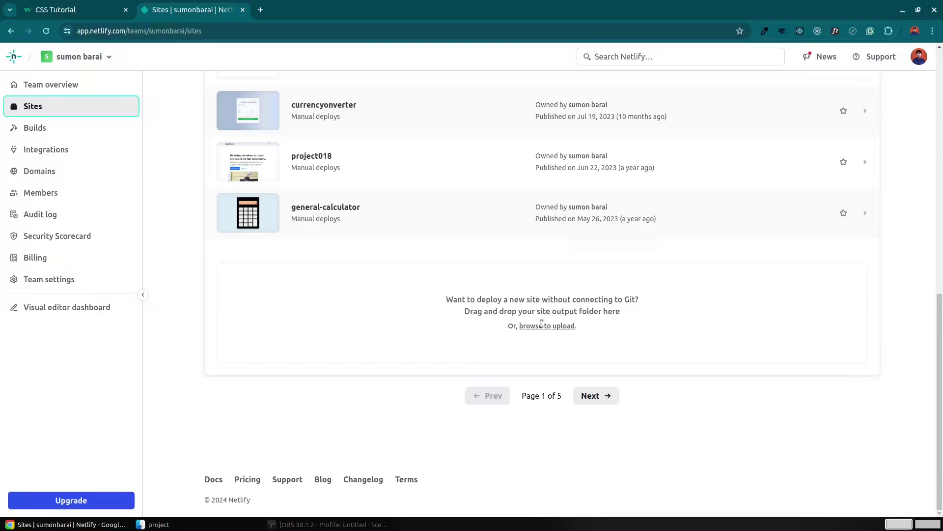
mouse_move(364, 525)
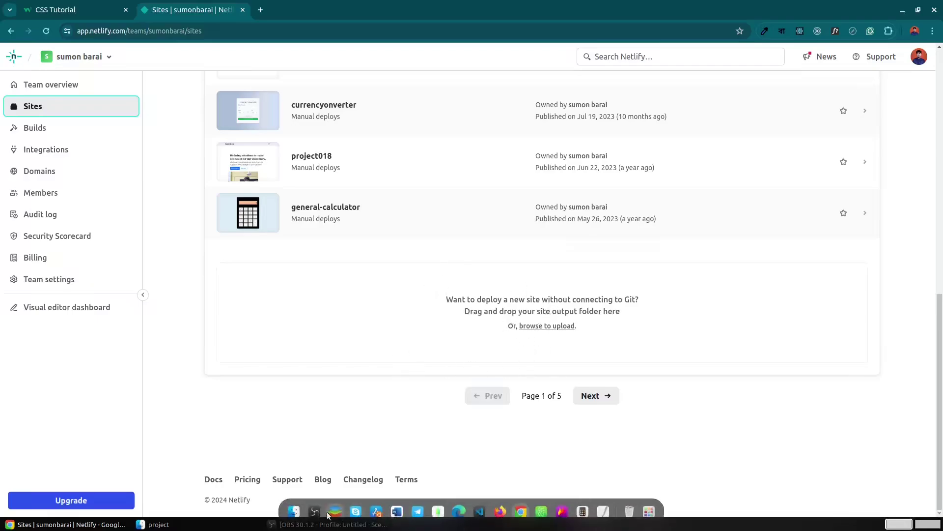
left_click(166, 524)
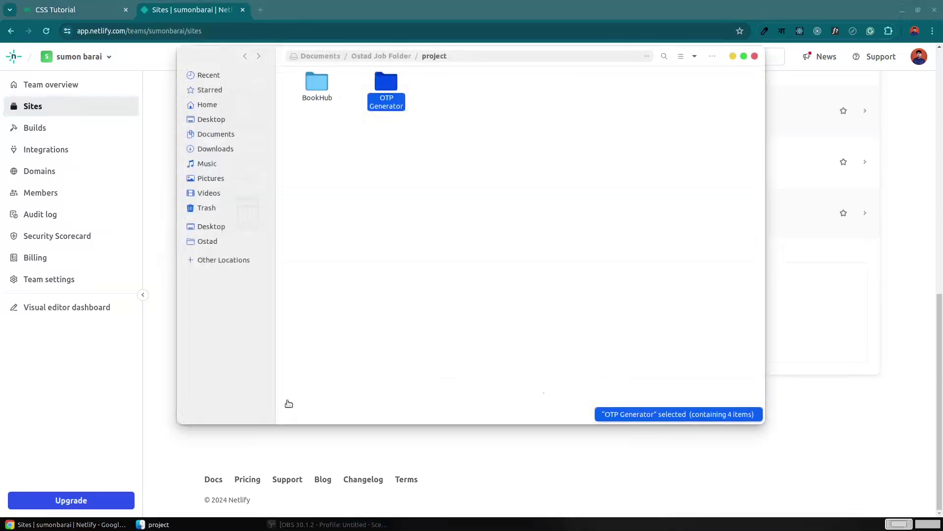
left_click_drag(461, 61, 224, 149)
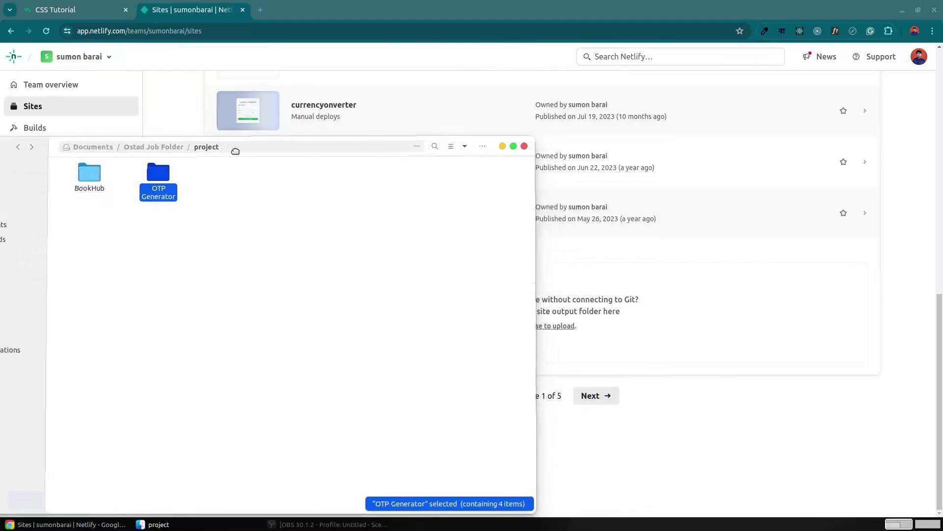
left_click(236, 268)
left_click_drag(159, 176, 647, 303)
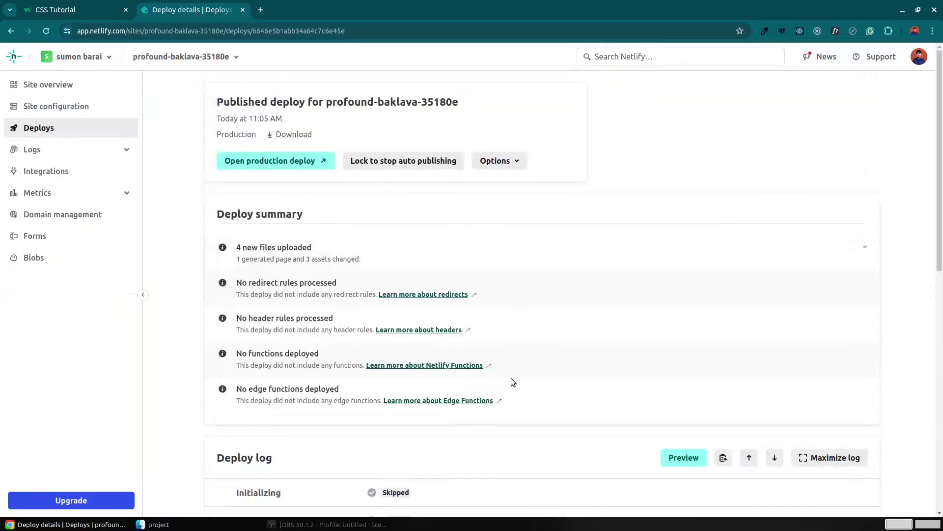
Step: Review the new deploy's log and its uploaded files
scroll(511, 391, "down", 8)
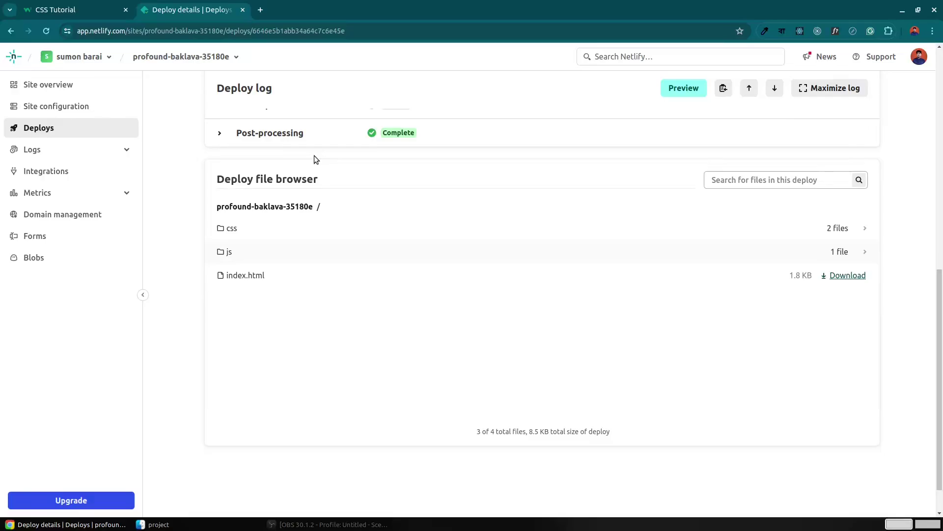
scroll(393, 249, "up", 5)
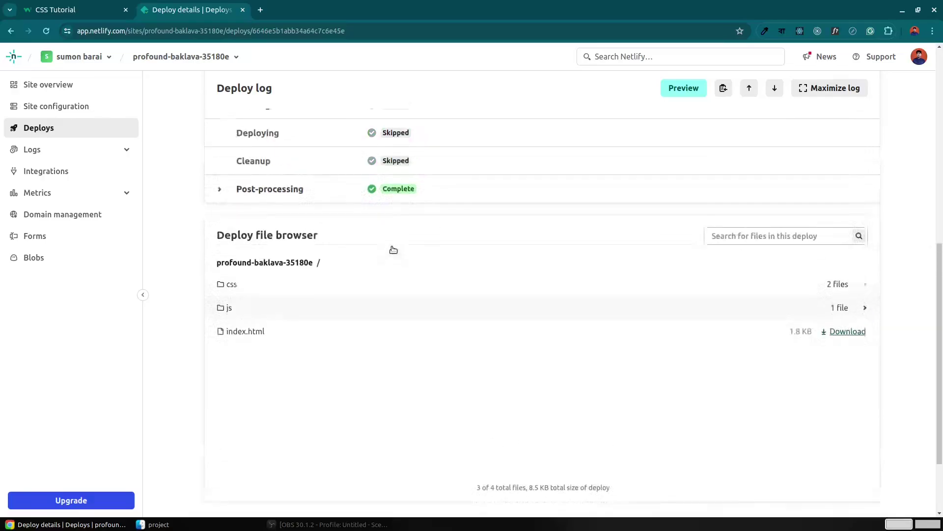
scroll(393, 250, "up", 5)
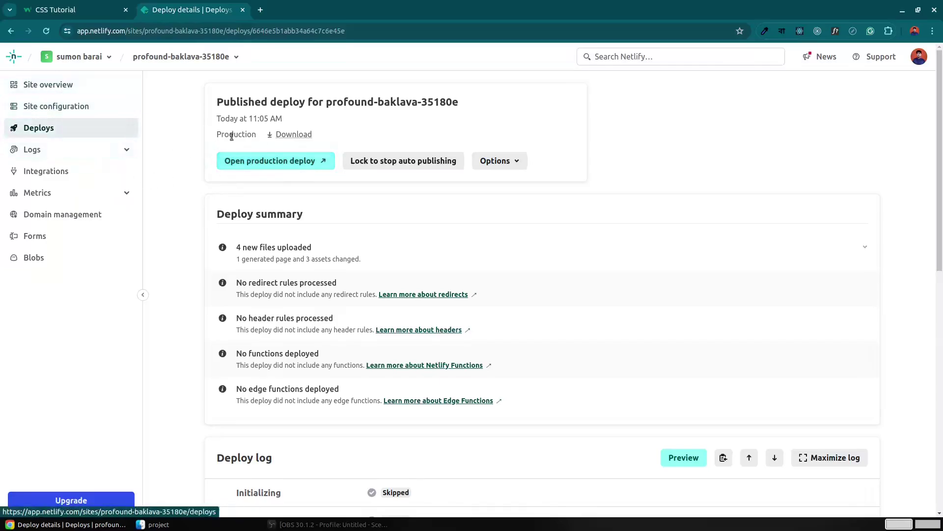
Step: Open the production deploy to check the live OTP Generator page and its address, and close it
left_click(274, 160)
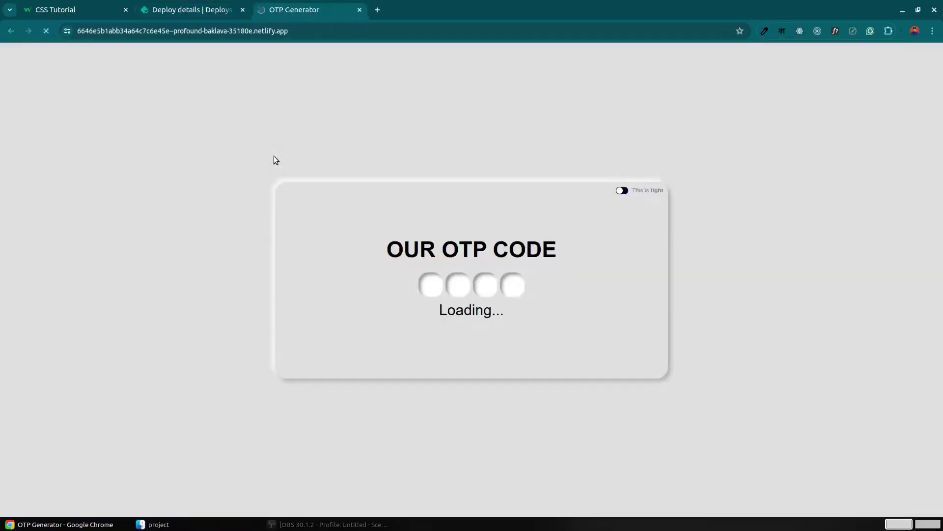
left_click(250, 31)
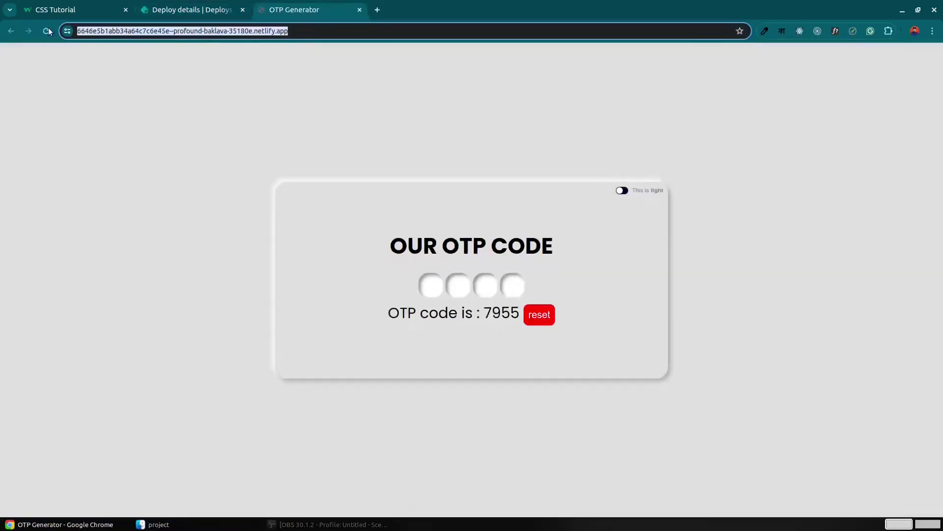
left_click(343, 134)
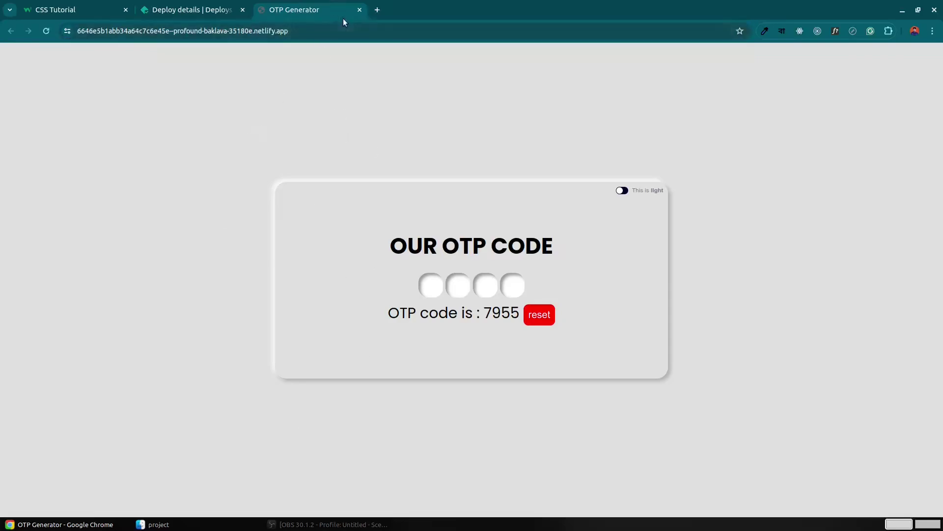
left_click(359, 10)
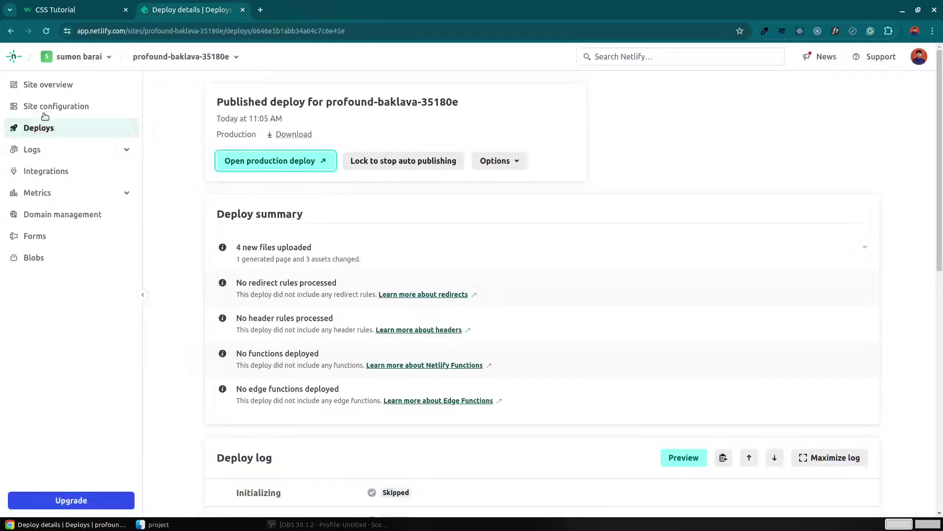
Step: Look through the new site's configuration and overview pages
left_click(58, 106)
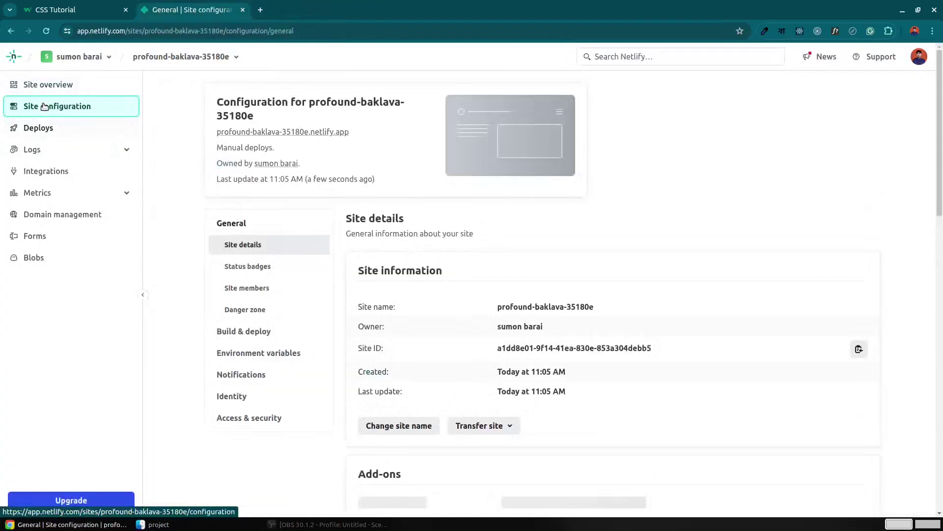
left_click(74, 57)
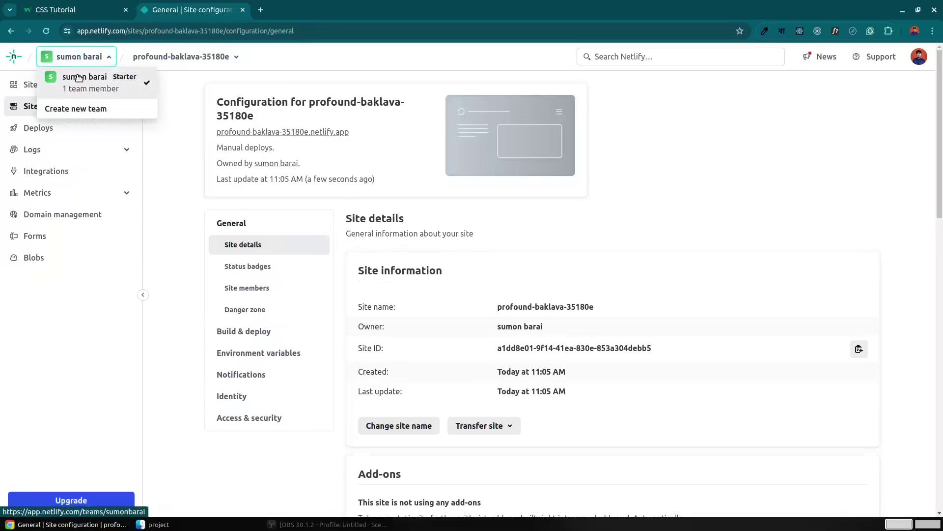
left_click(23, 89)
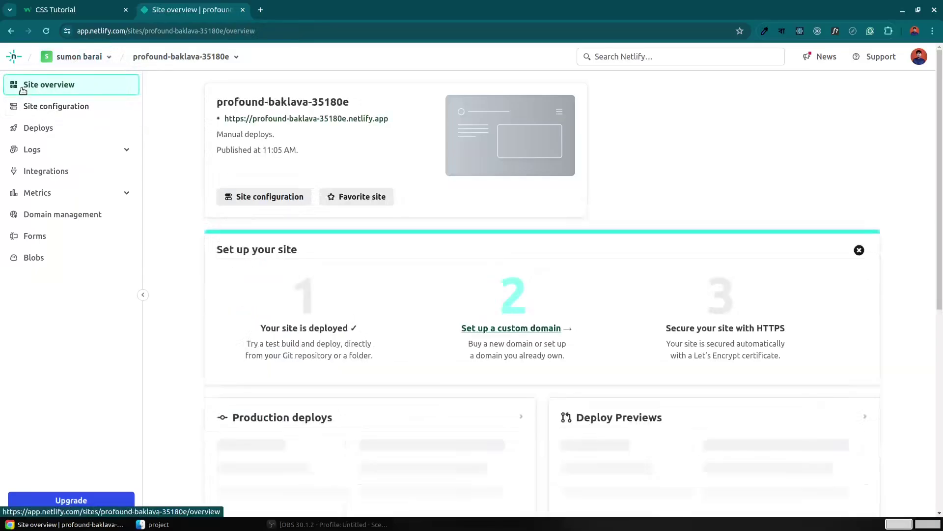
Step: Return to the team's list of sites and open the configuration of the newly deployed site
left_click(14, 56)
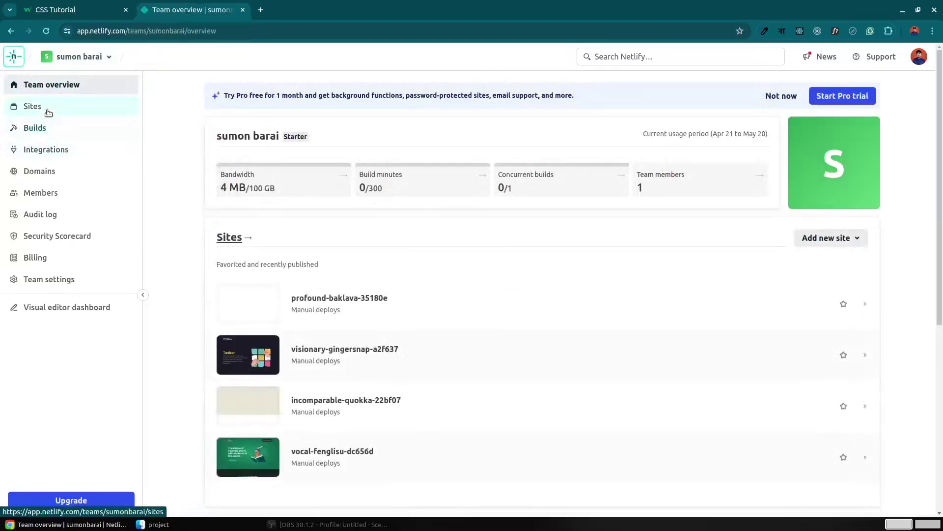
left_click(47, 109)
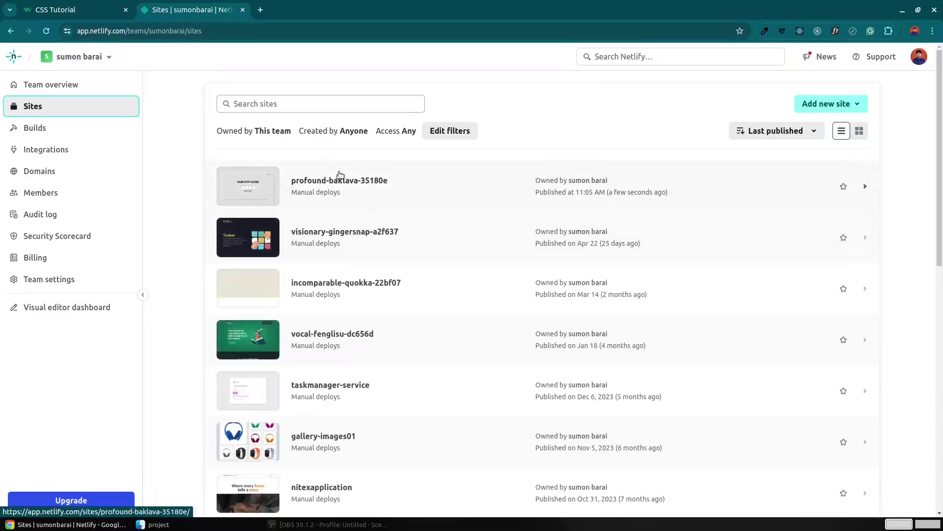
left_click(337, 180)
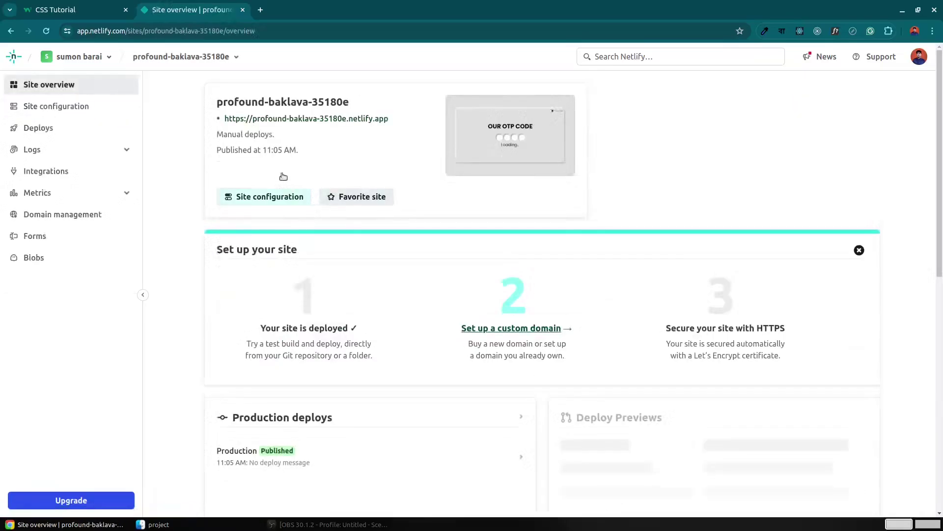
left_click(247, 202)
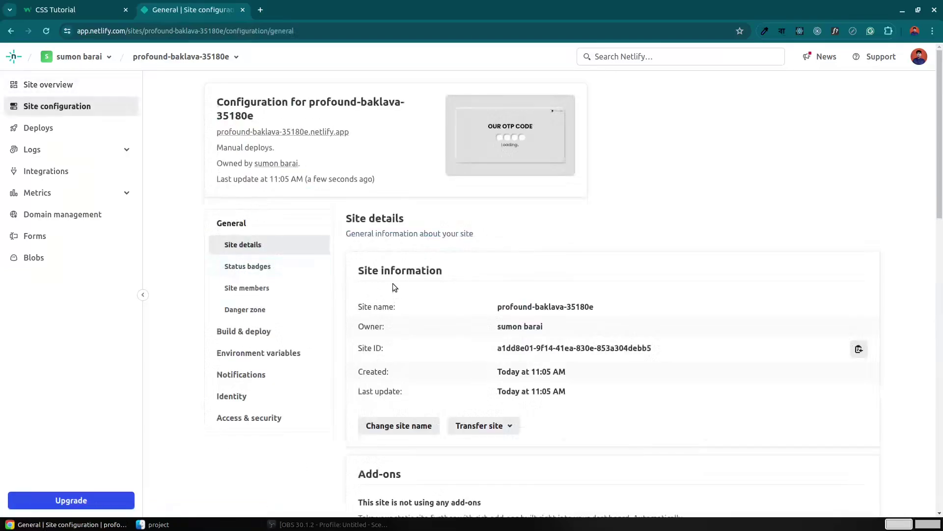
Step: Rename the site, trying otpgenerator first and then saving it as otpgenerator01
left_click(420, 427)
left_click_drag(445, 291, 332, 294)
key("BackSpace")
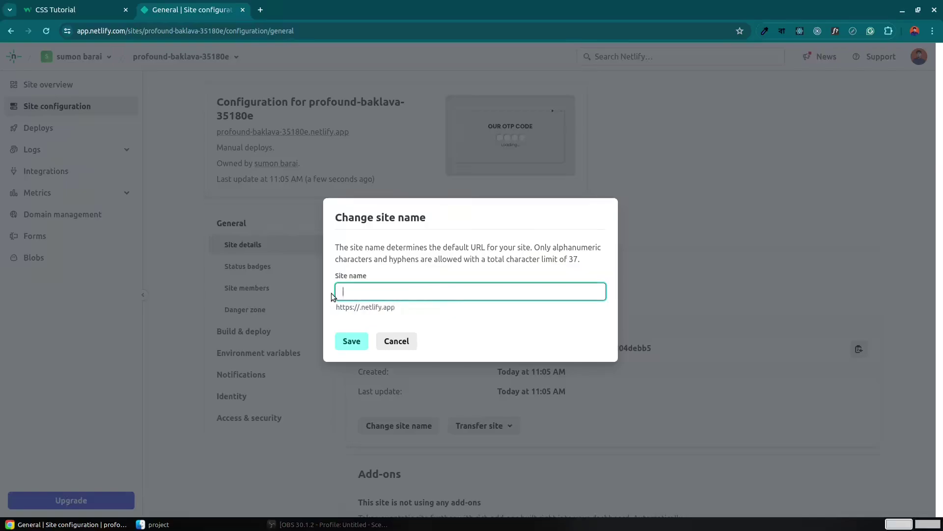
type("otpgenerator")
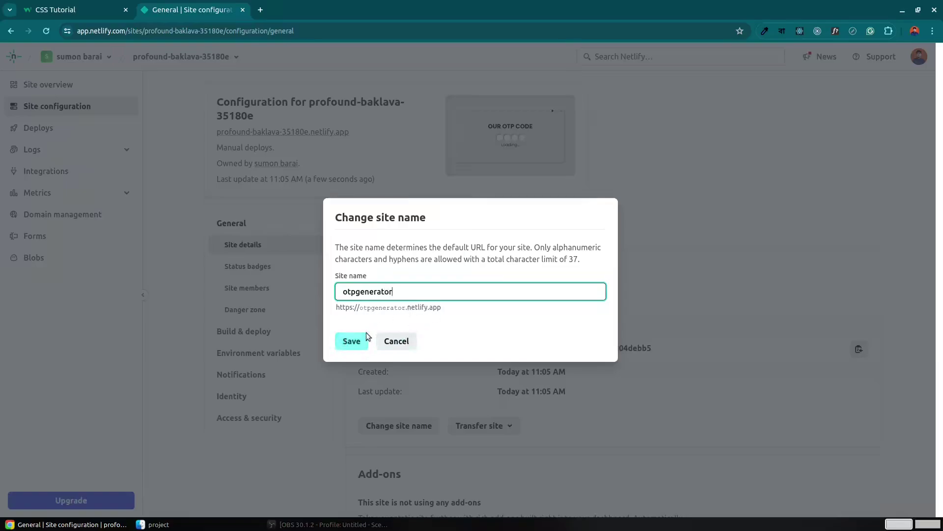
left_click(352, 341)
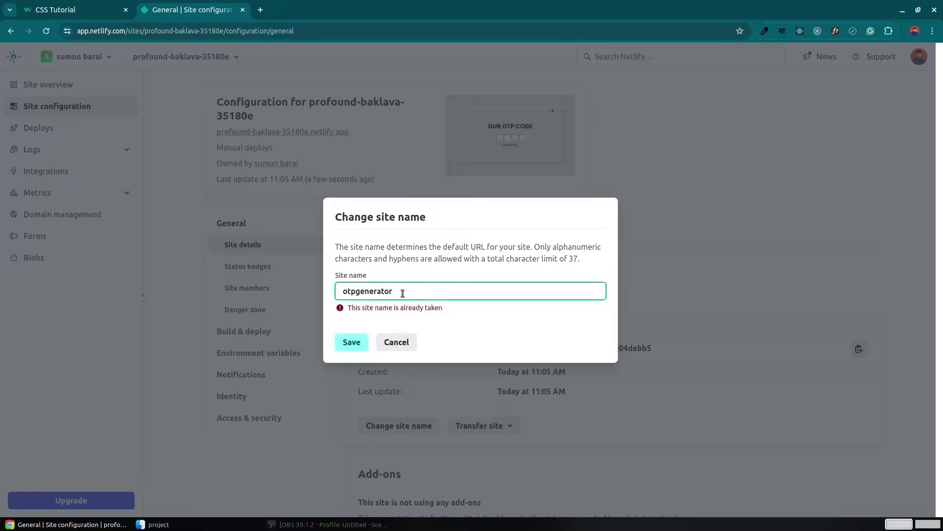
type("01")
left_click(351, 343)
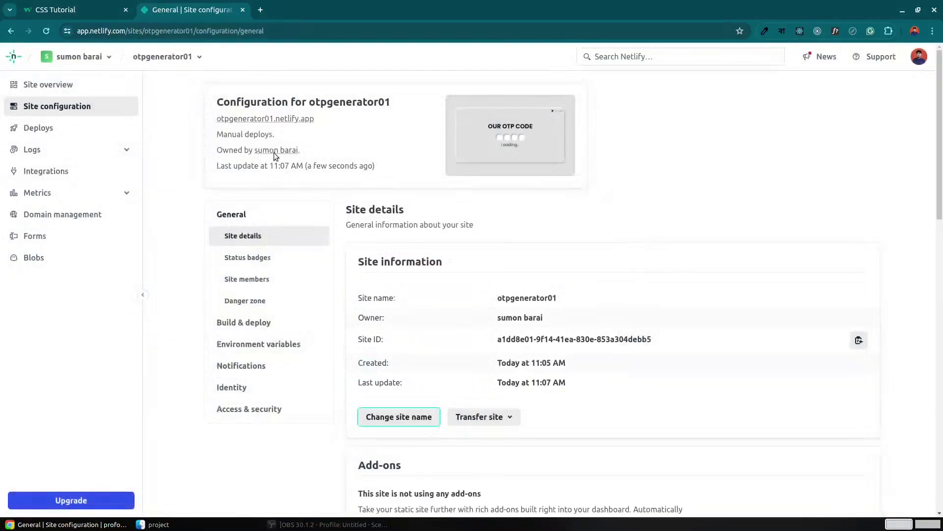
Step: Open the live site to check the page and its renamed address, and close it
left_click(284, 120)
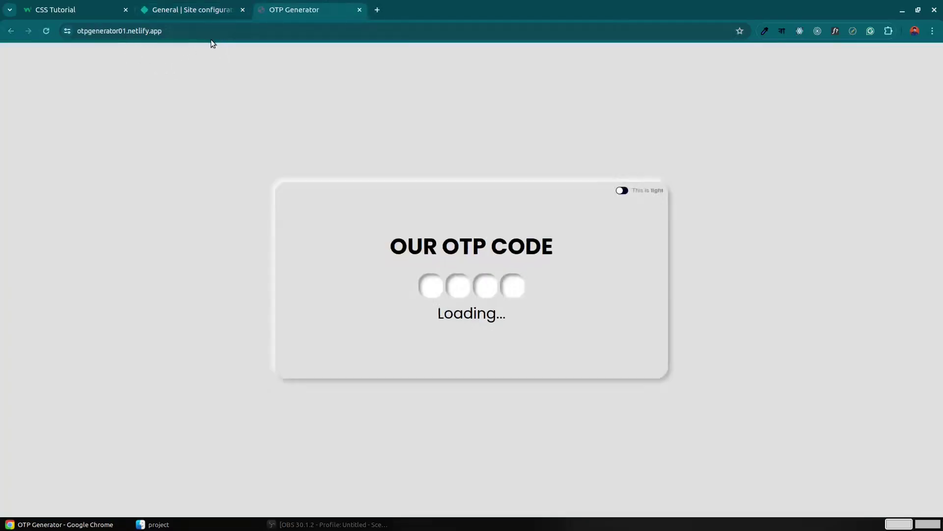
left_click_drag(189, 33, 91, 57)
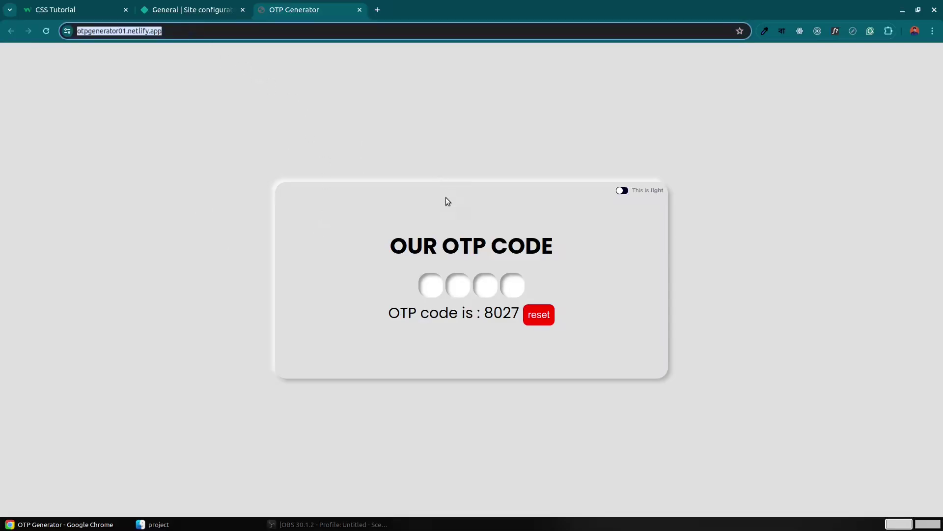
left_click(361, 11)
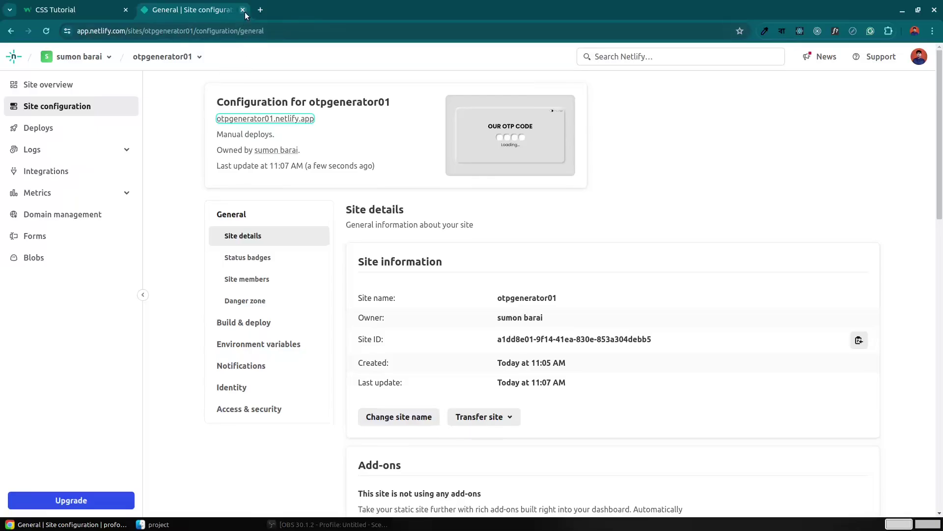
Step: Switch to the file manager and open the inner bookHub folder inside the BookHub project folder
left_click(906, 8)
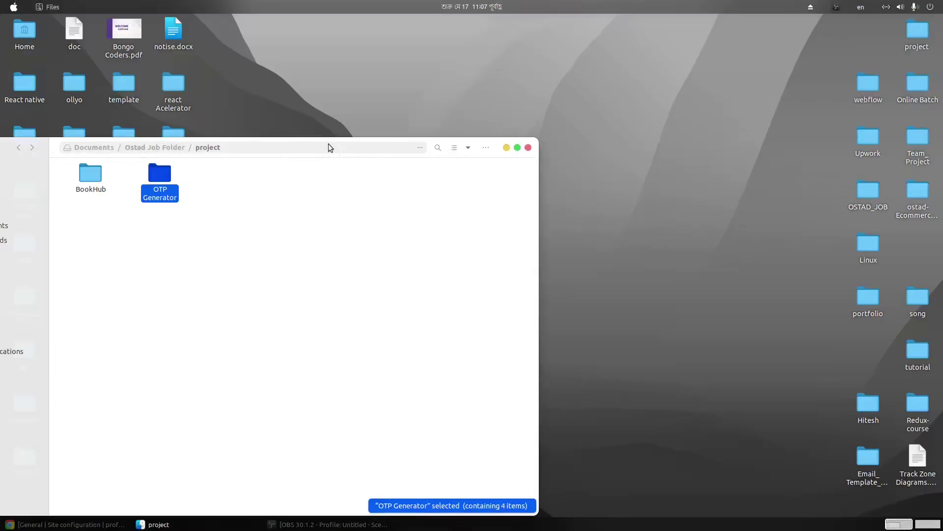
left_click_drag(328, 147, 533, 116)
left_click(541, 204)
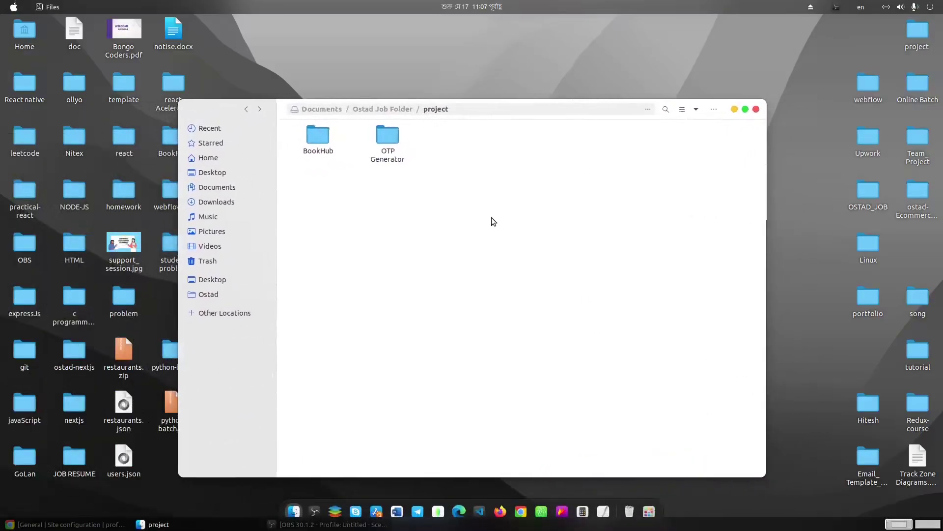
double_click(324, 147)
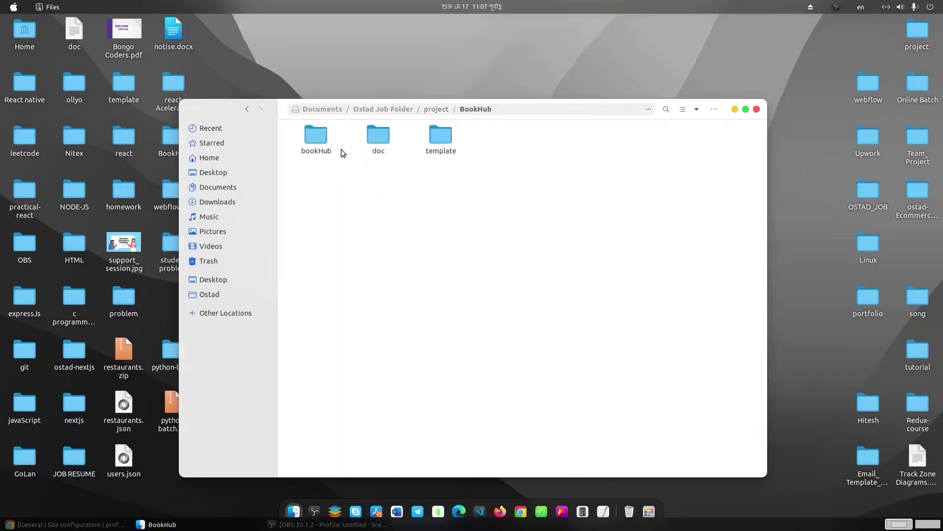
left_click(326, 145)
double_click(326, 145)
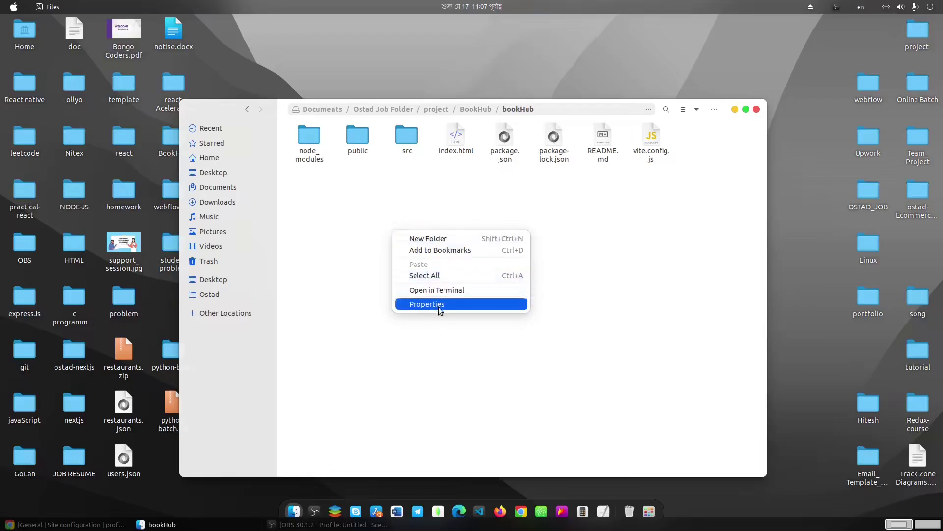
Step: Open a terminal in the bookHub folder and launch the project in Visual Studio Code with "code ."
left_click(441, 291)
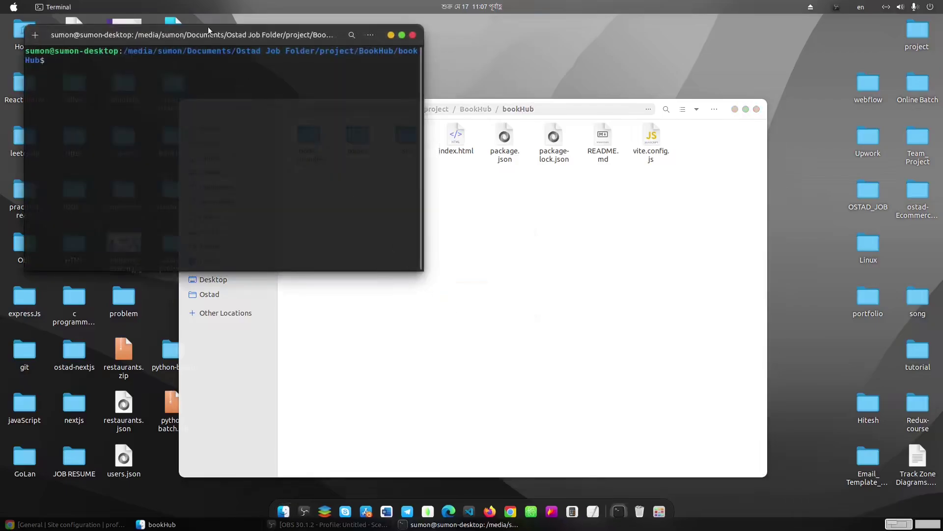
left_click_drag(208, 30, 451, 189)
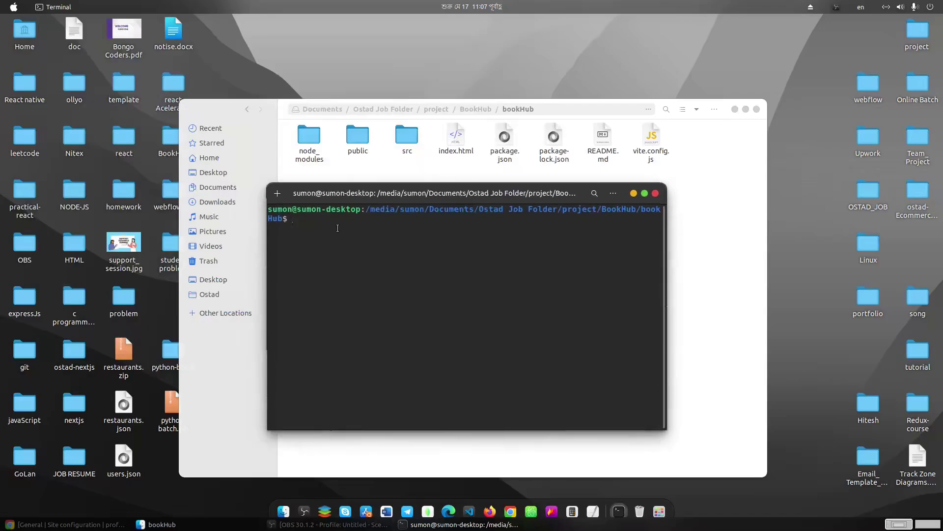
type("code .")
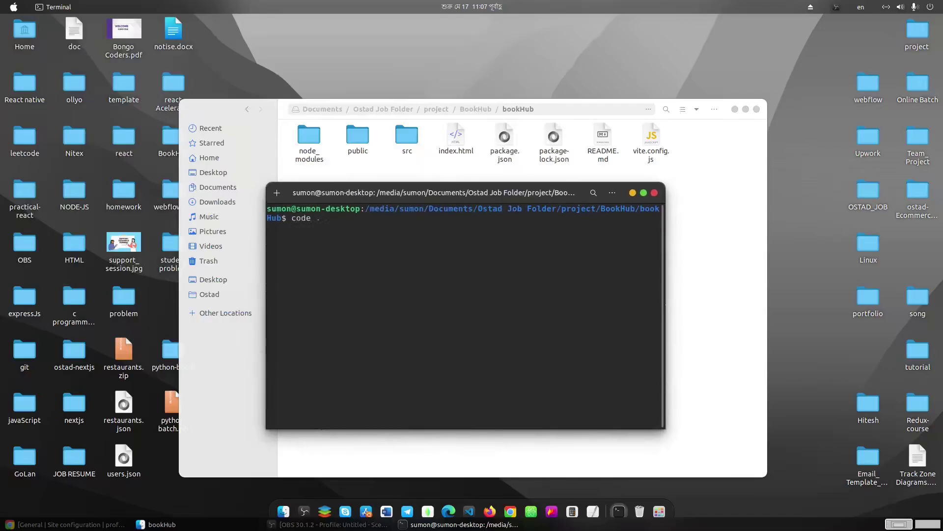
key("Return")
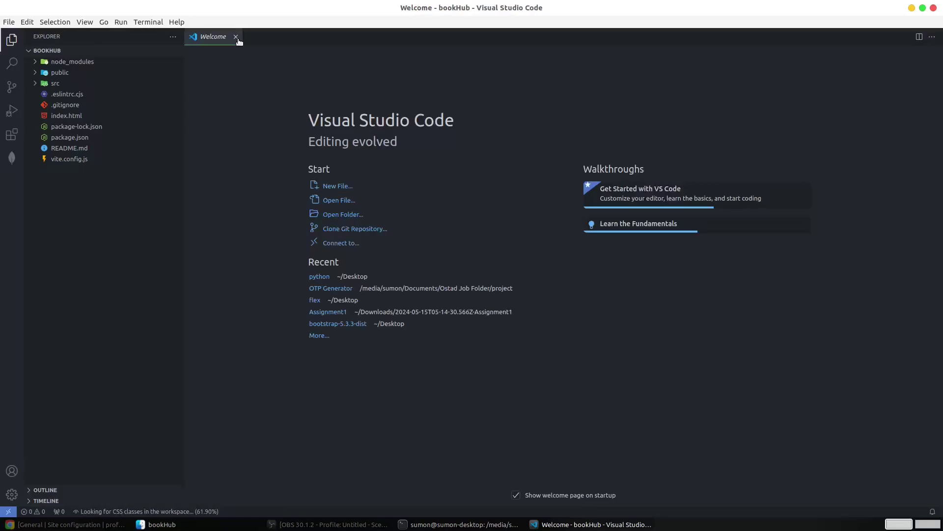
Step: Close the welcome page and build the project in the integrated terminal with "npm run build"
left_click(236, 37)
left_click_drag(364, 508, 364, 252)
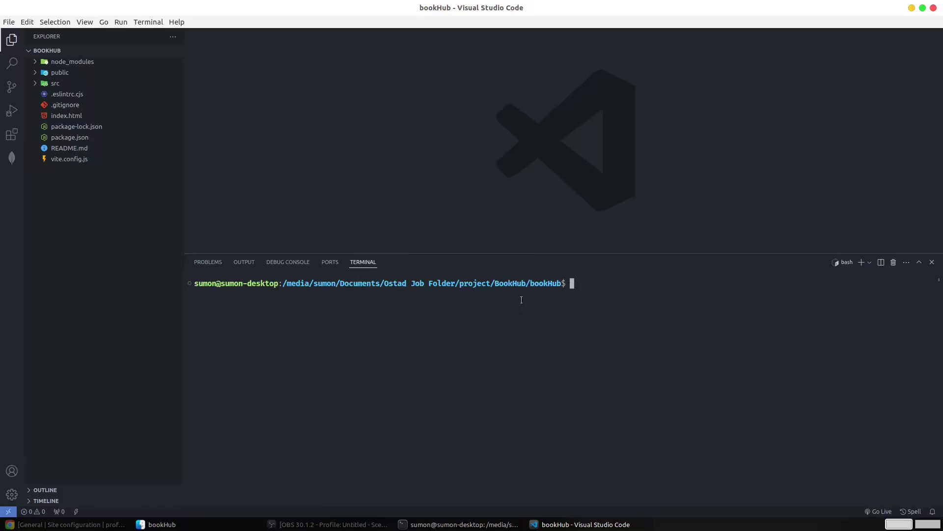
left_click_drag(542, 284, 553, 284)
left_click(590, 284)
type("npm run build")
key("Return")
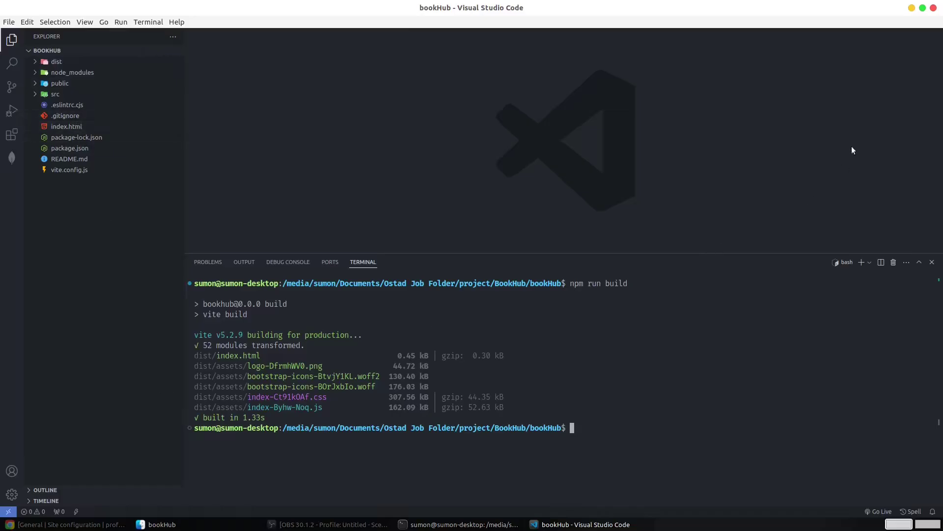
Step: Close the code editor and terminal, and select the dist folder inside the inner bookHub folder
left_click(933, 8)
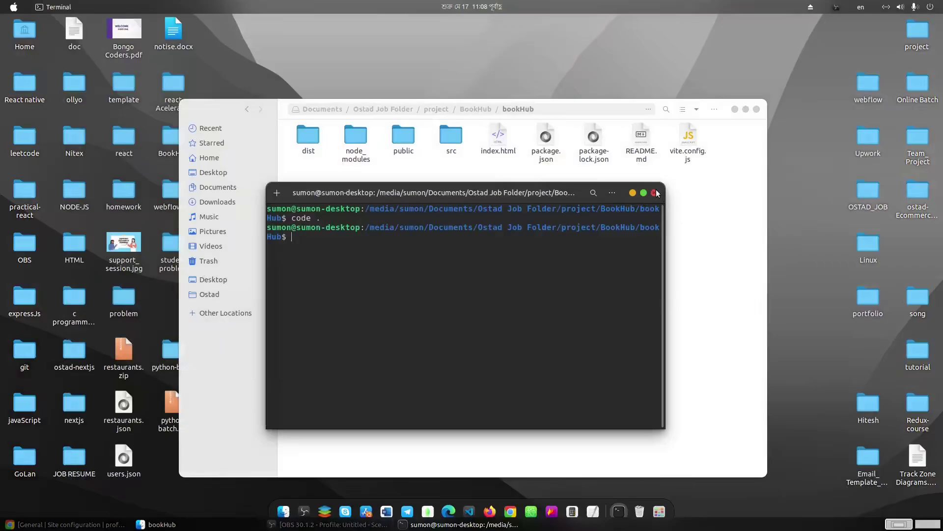
left_click(656, 192)
left_click(247, 108)
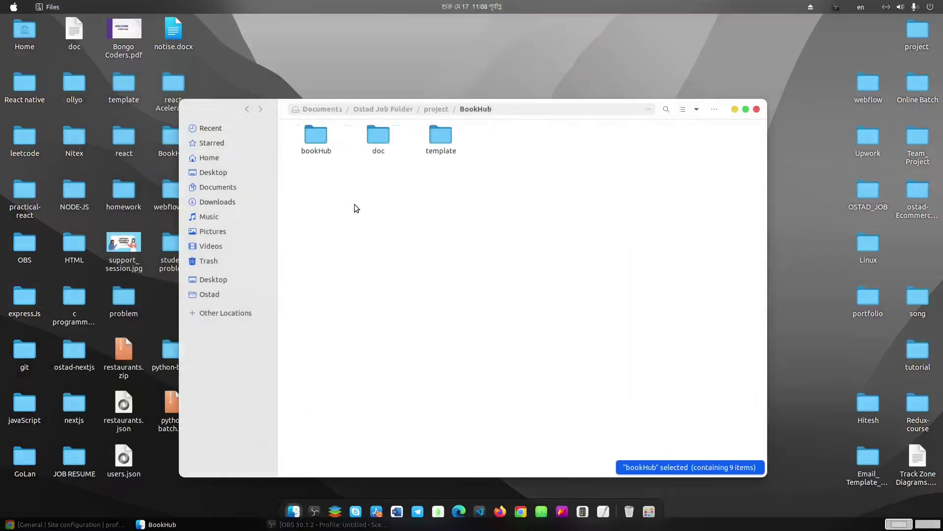
double_click(316, 138)
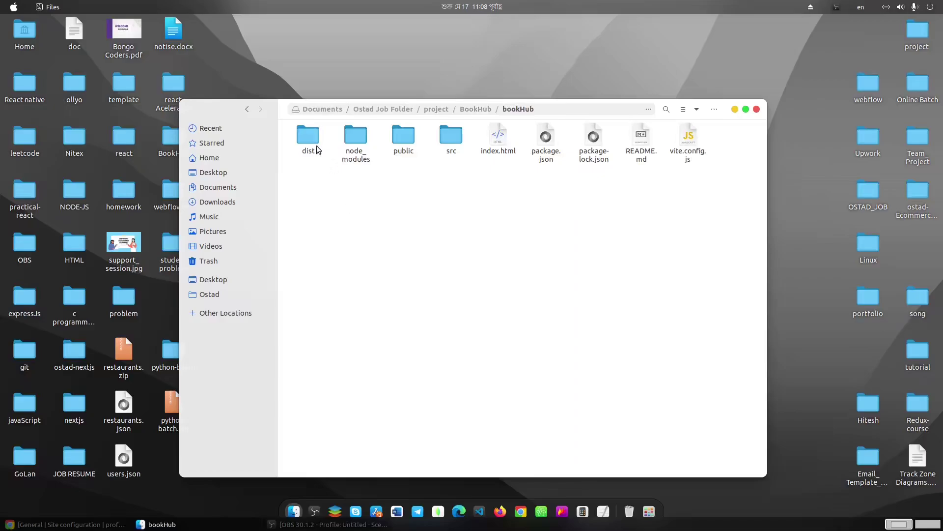
left_click(308, 140)
left_click(320, 177)
left_click_drag(308, 140, 308, 159)
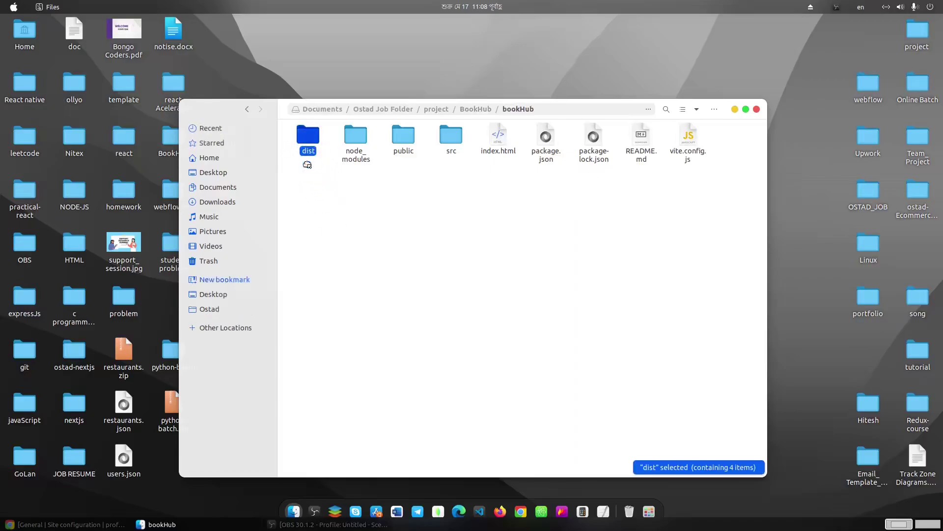
Step: Switch to Netlify in the browser and go to the folder upload area of the team's sites list
left_click(523, 516)
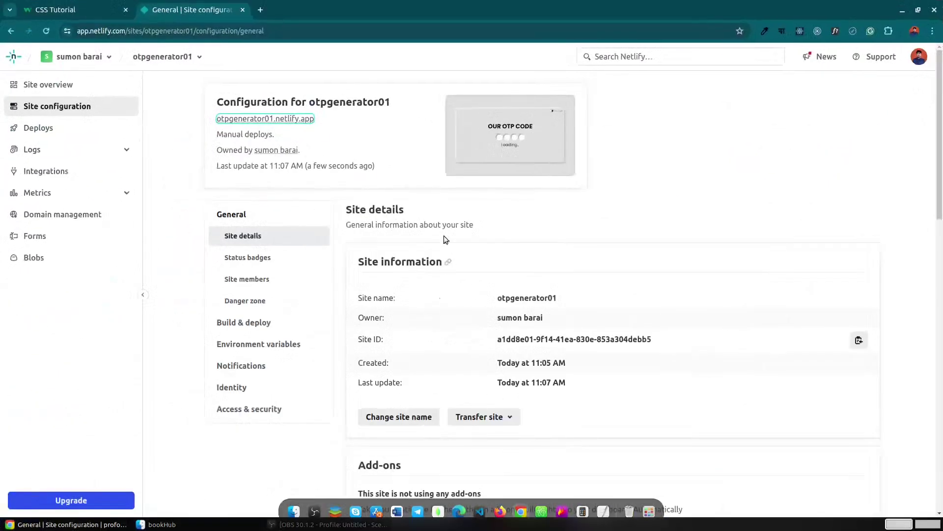
left_click(53, 59)
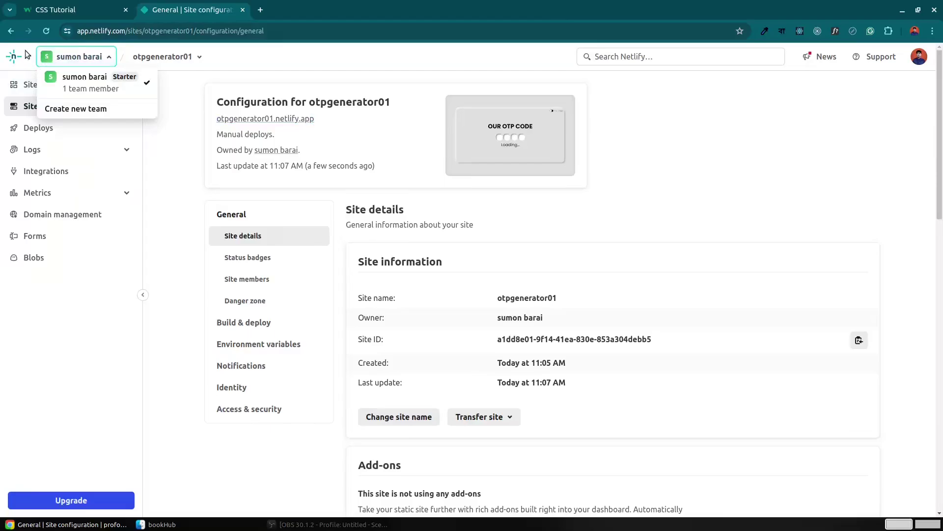
left_click(15, 55)
left_click(33, 106)
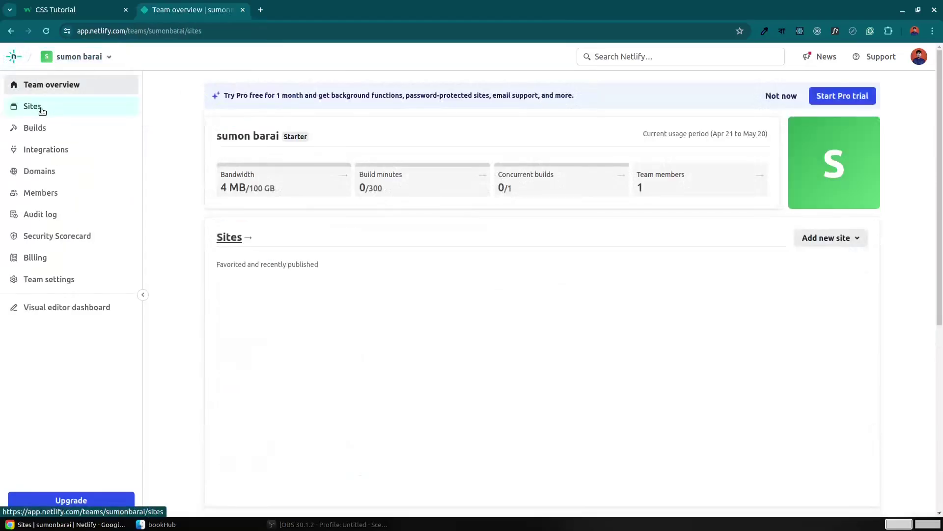
scroll(657, 369, "down", 11)
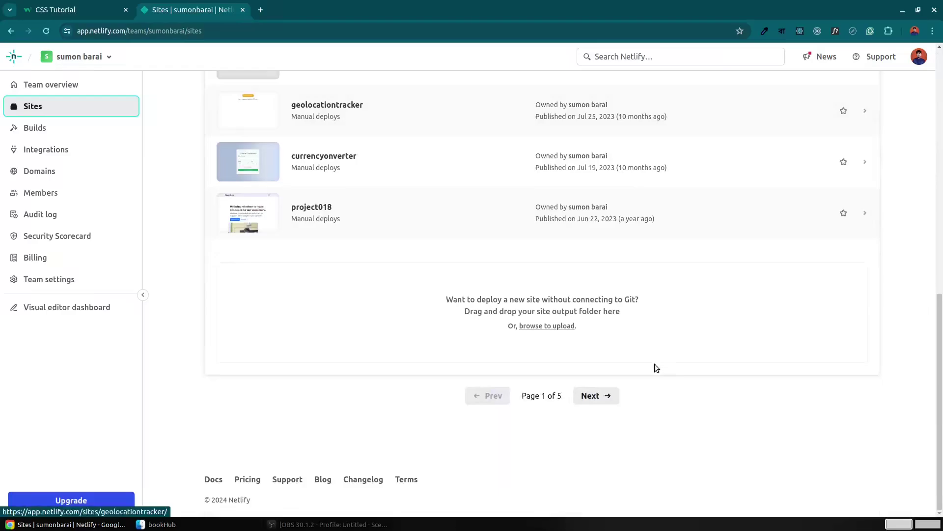
Step: Upload the bookHub project's dist folder from the file manager to deploy it as a new site
mouse_move(328, 526)
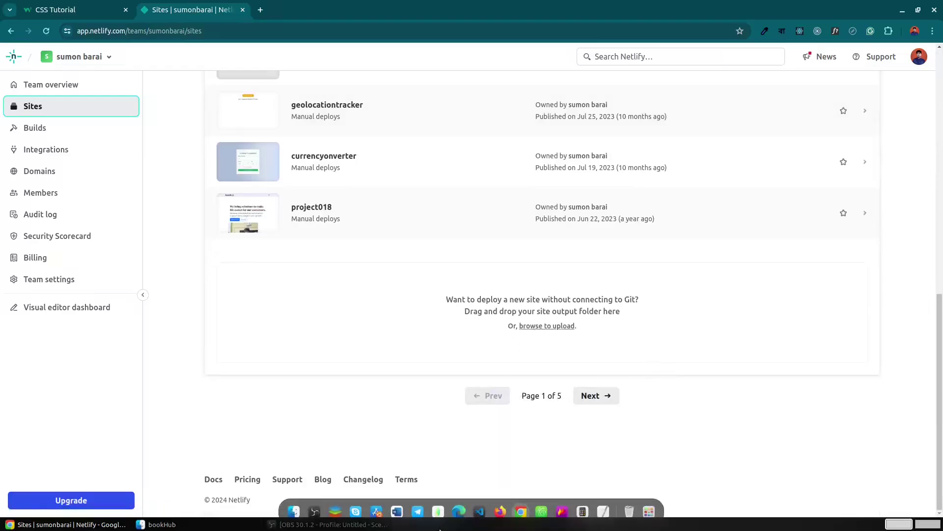
left_click(293, 512)
left_click_drag(368, 108, 136, 107)
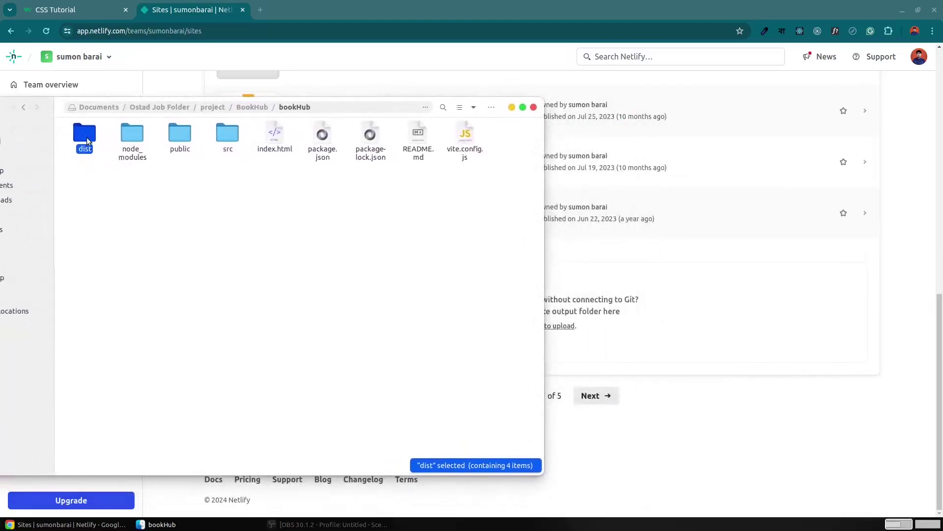
left_click_drag(82, 142, 610, 318)
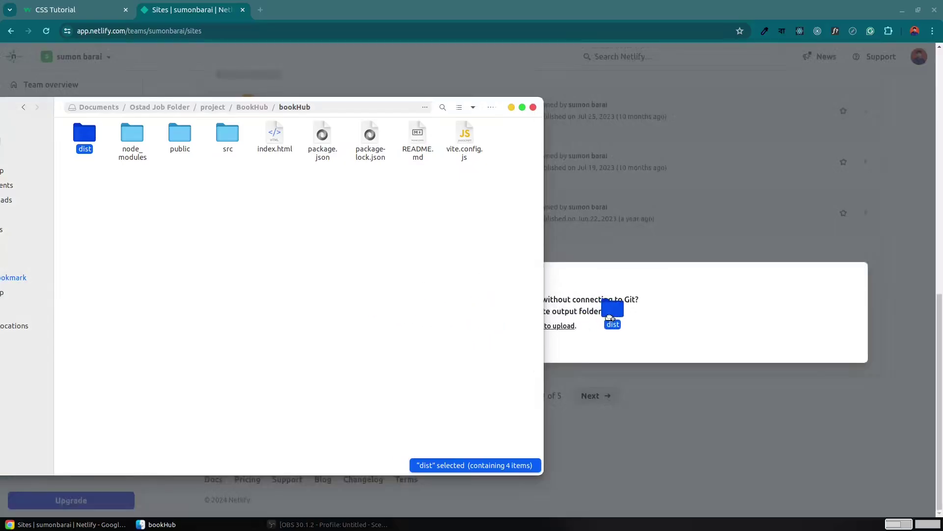
left_click_drag(610, 318, 610, 318)
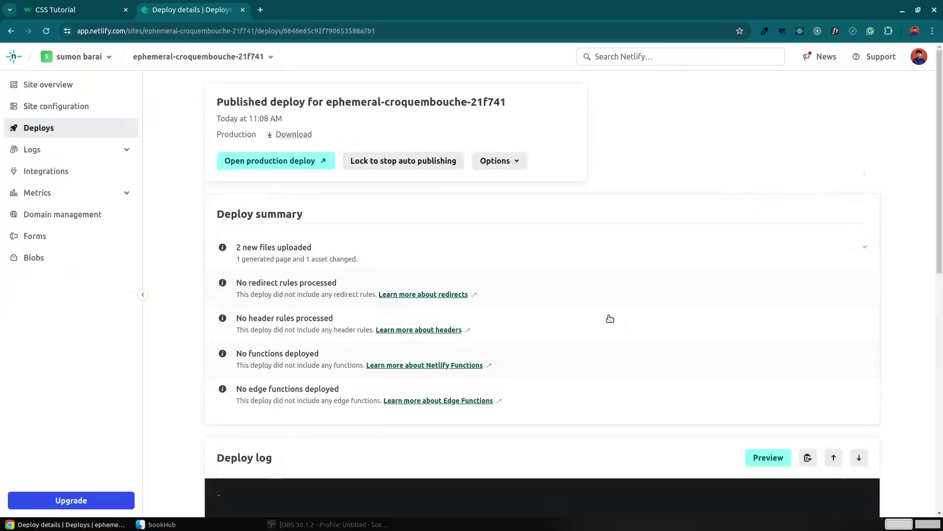
Step: Review the new deploy's summary, log and files, and open its production deploy
scroll(552, 319, "down", 5)
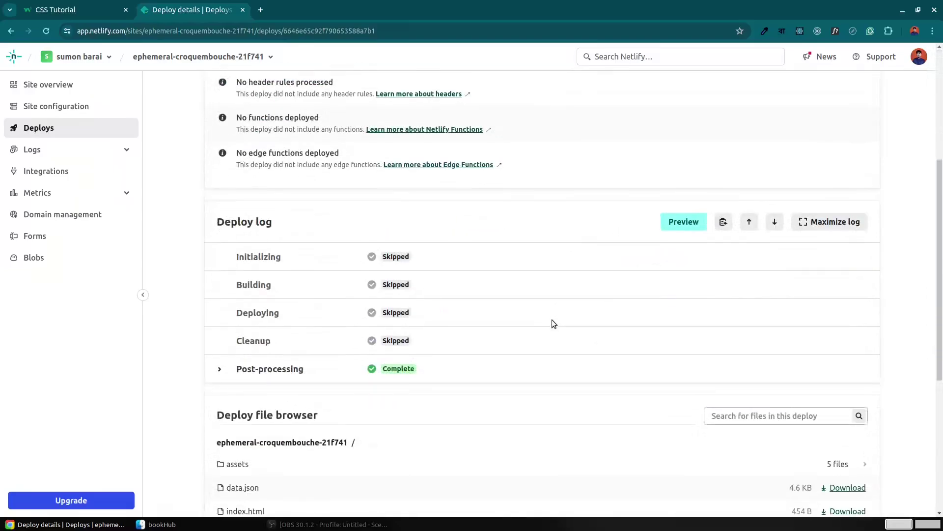
scroll(372, 302, "up", 5)
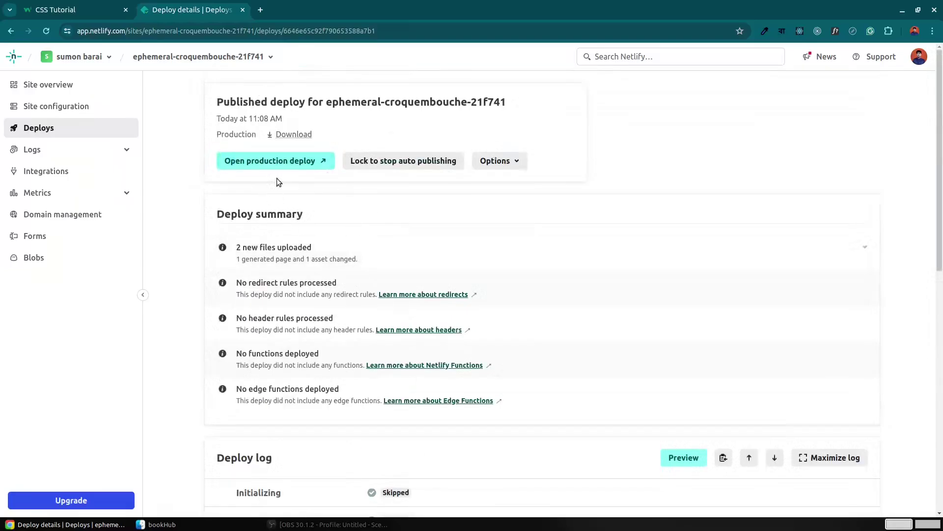
left_click(276, 162)
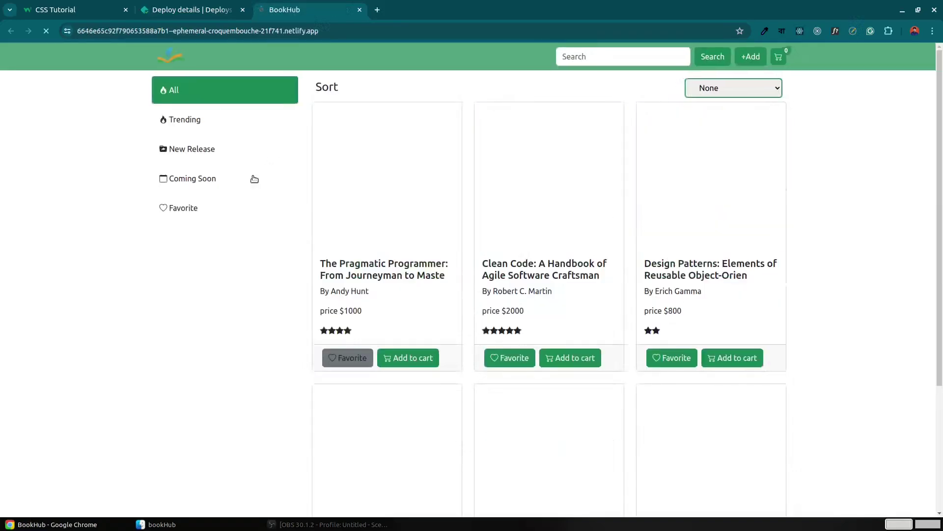
Step: Examine the live BookHub page's full address and its netlify.app domain ending
left_click(348, 30)
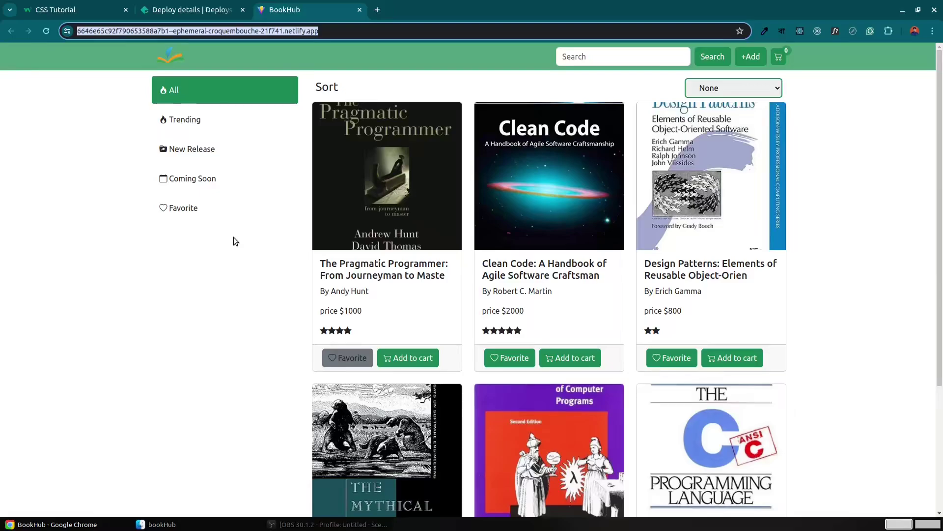
left_click(161, 259)
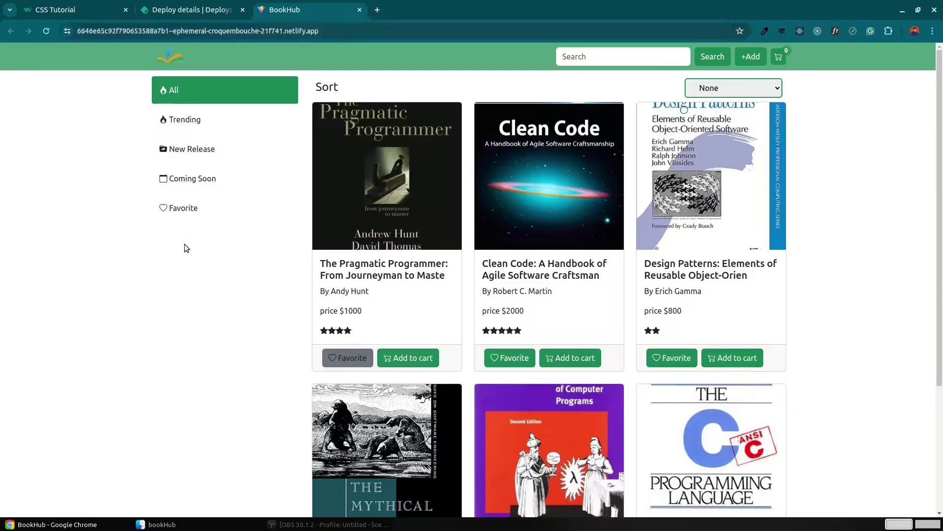
left_click(332, 33)
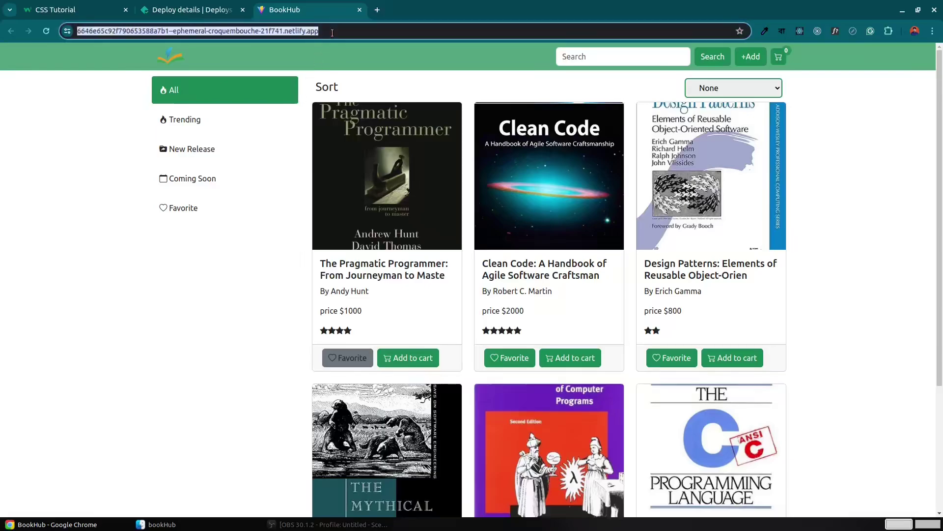
left_click(247, 261)
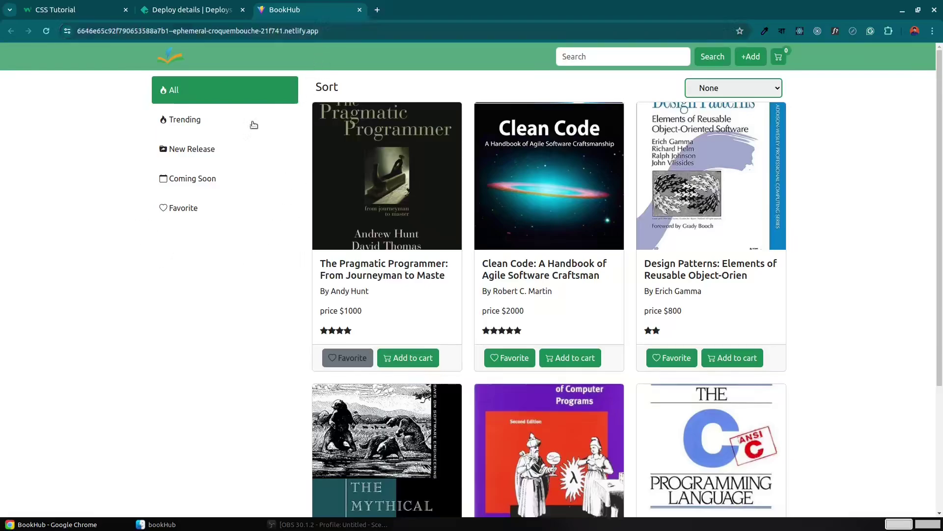
left_click_drag(289, 28, 353, 47)
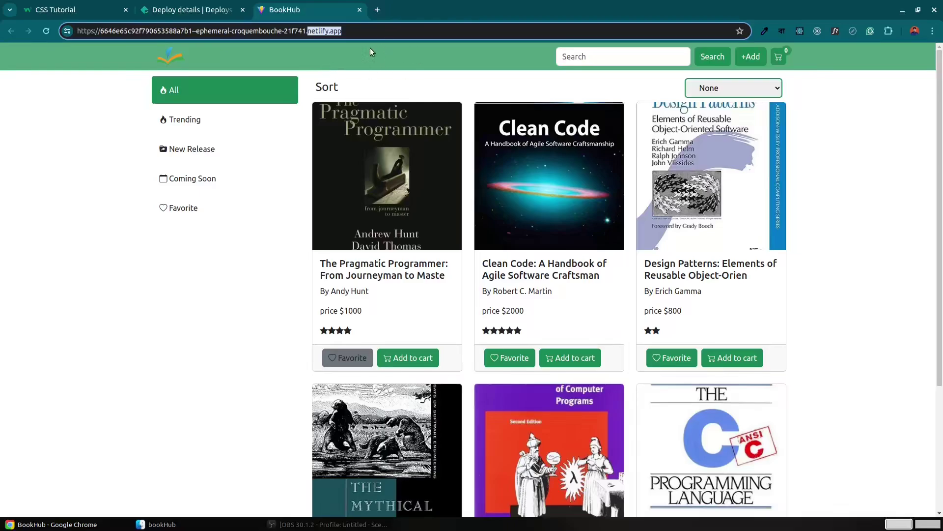
left_click(357, 34)
left_click_drag(349, 31, 308, 30)
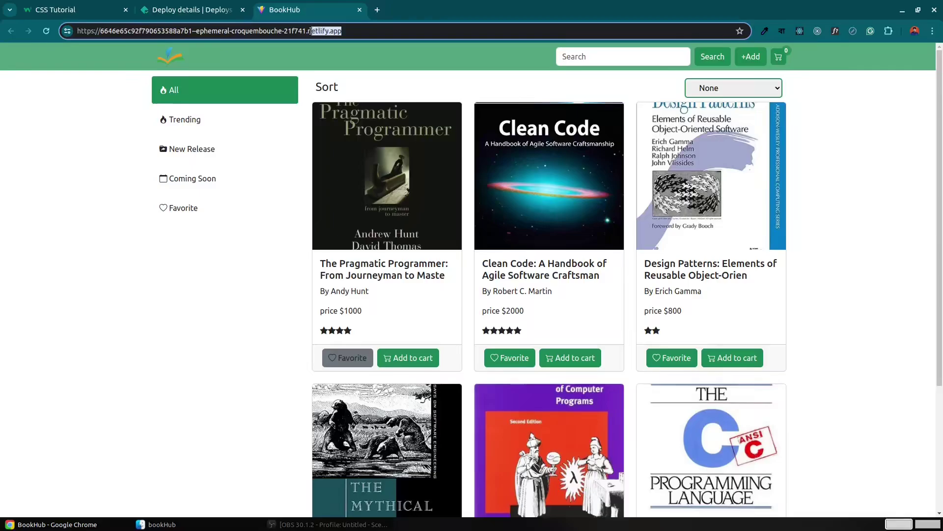